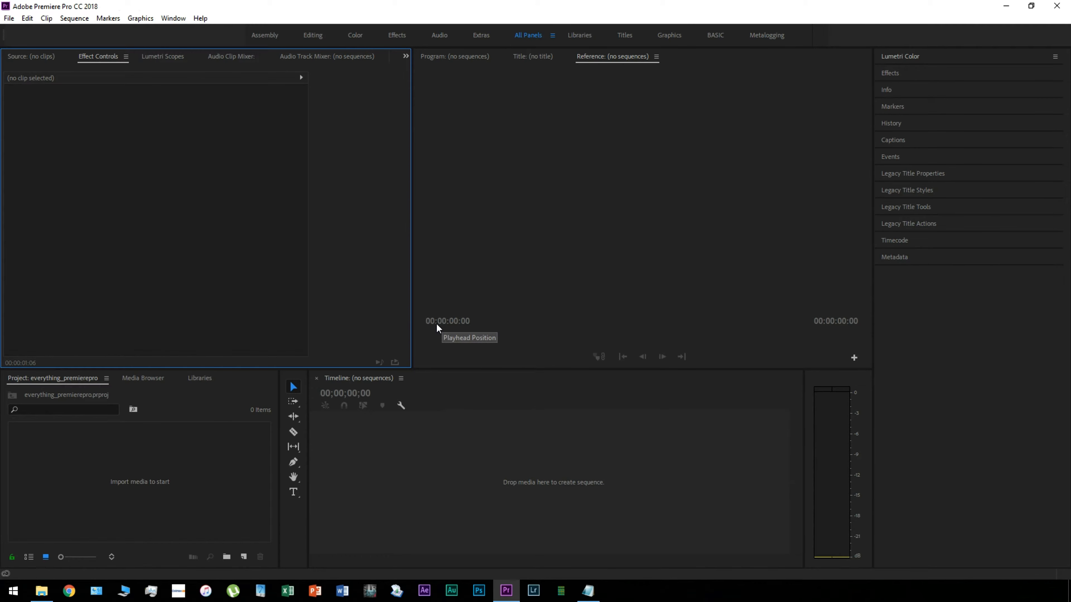
Review the available workspaces and the options for saving or resetting the panel layout.
click(173, 18)
mouse_move(188, 31)
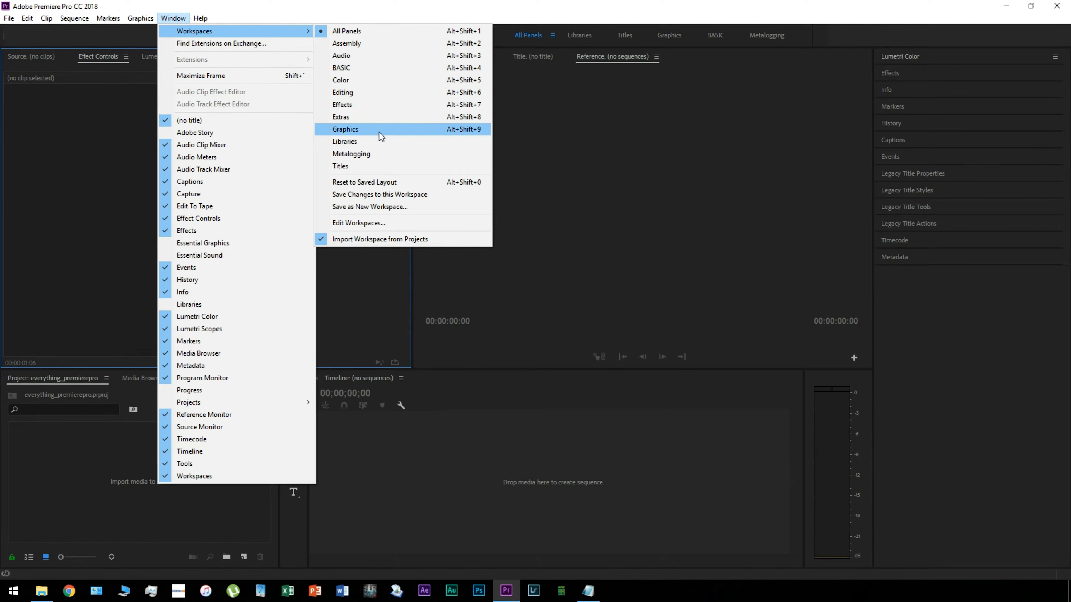
click(425, 196)
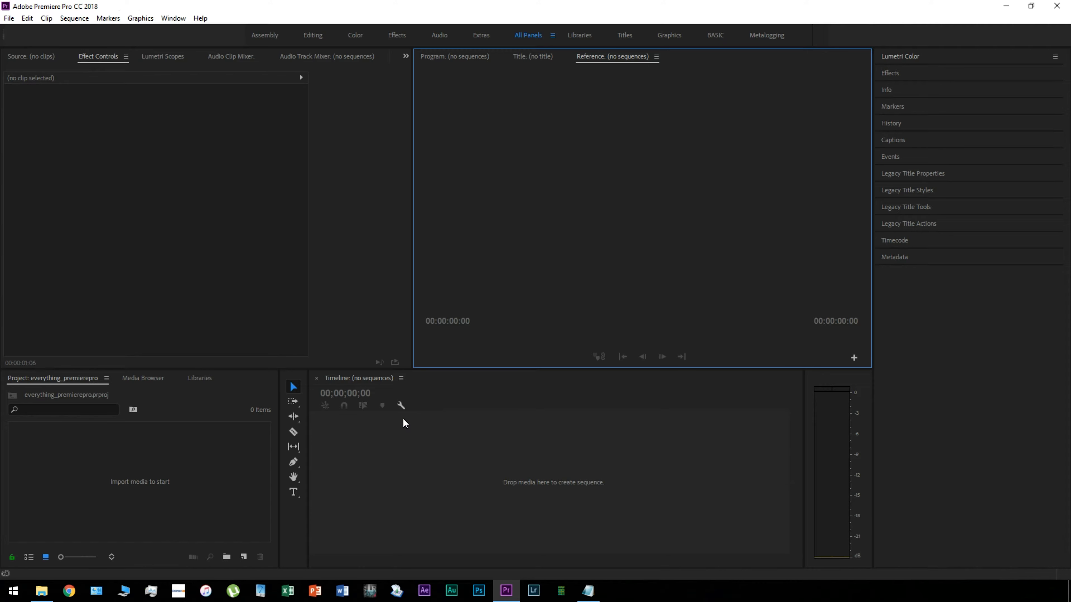
click(204, 481)
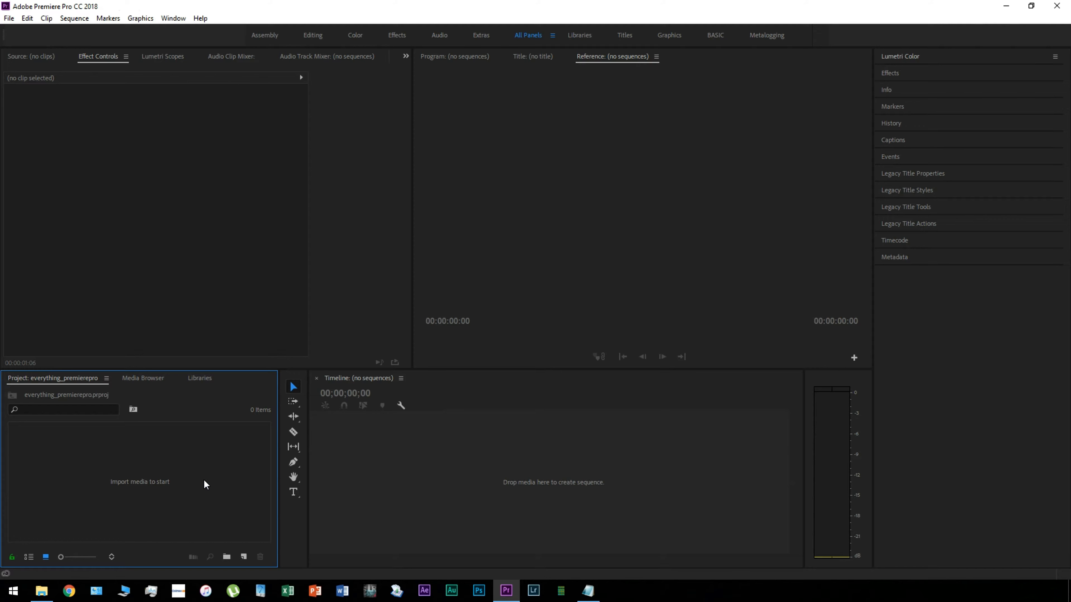
click(9, 18)
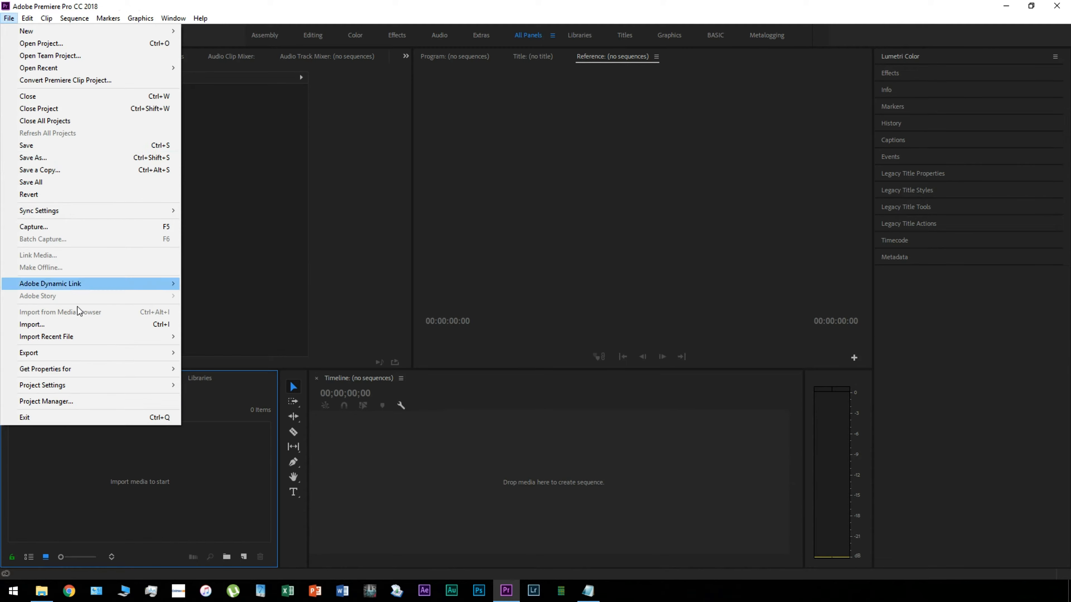
click(94, 324)
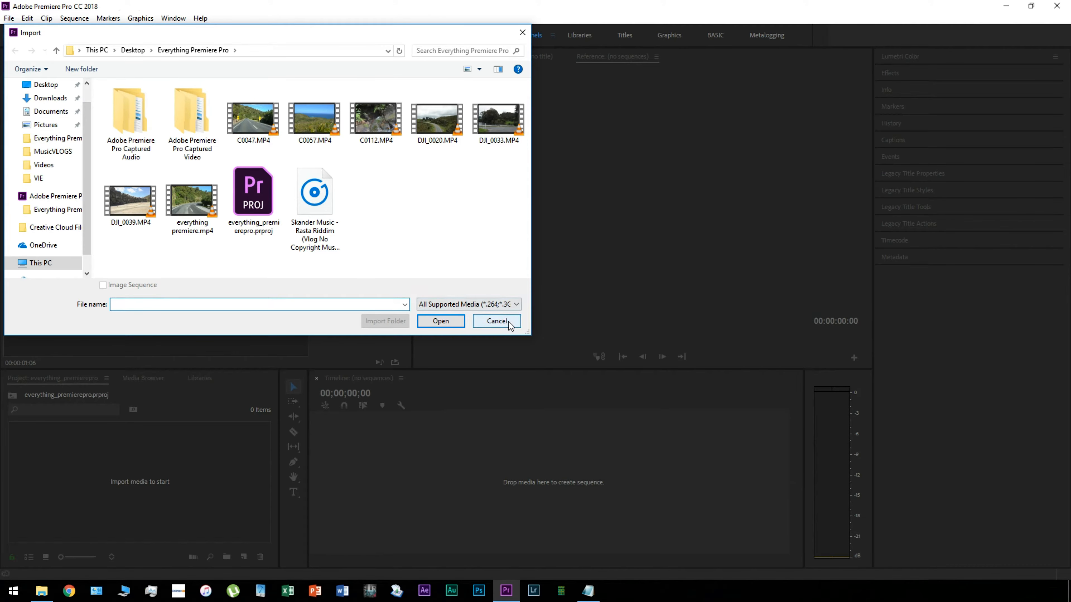
click(498, 321)
right_click(126, 457)
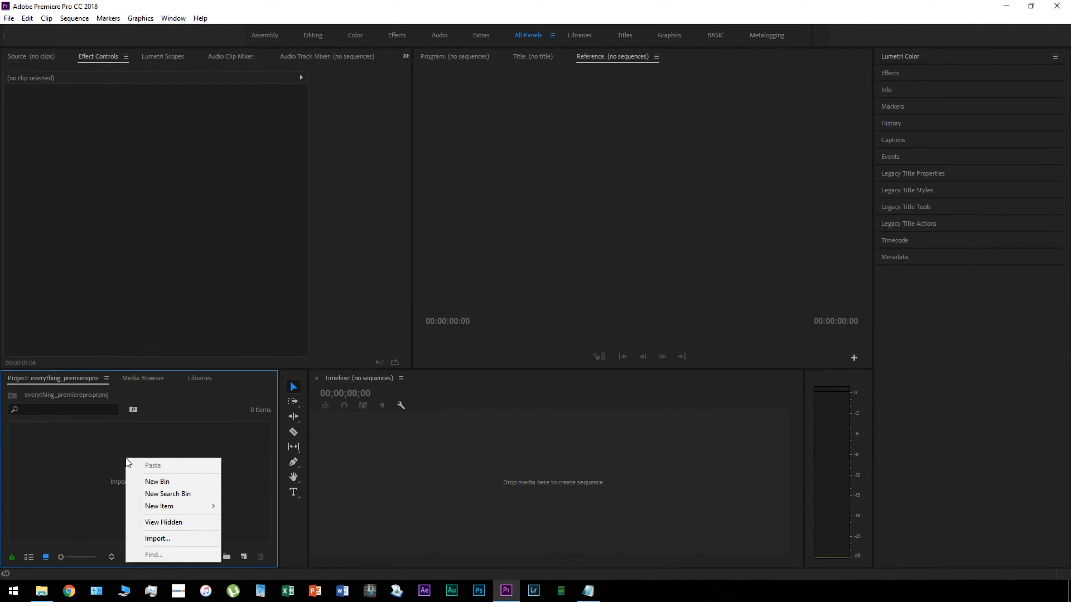
click(175, 539)
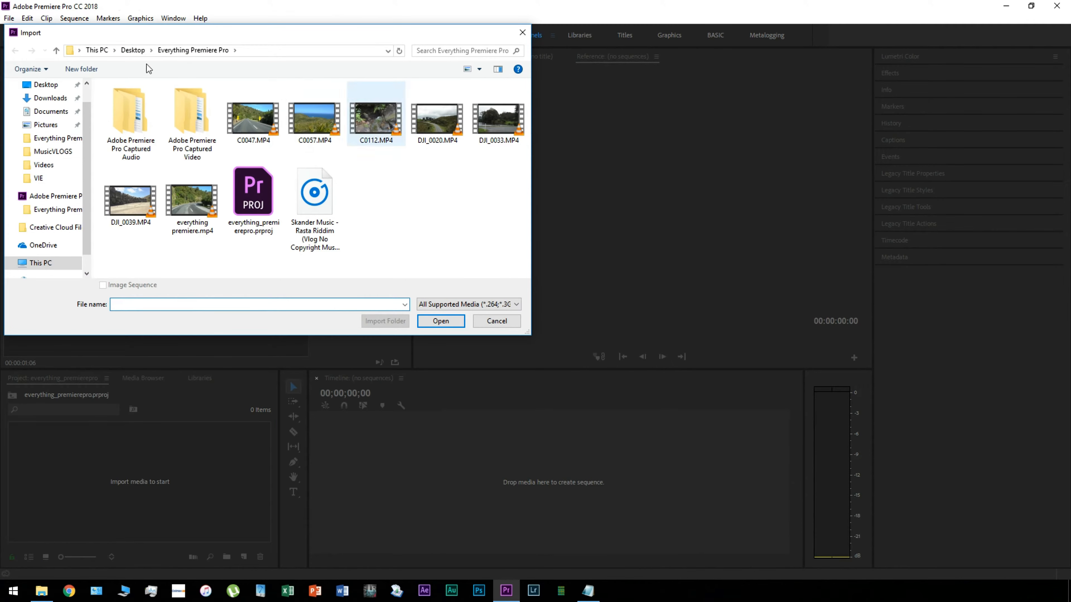
click(497, 321)
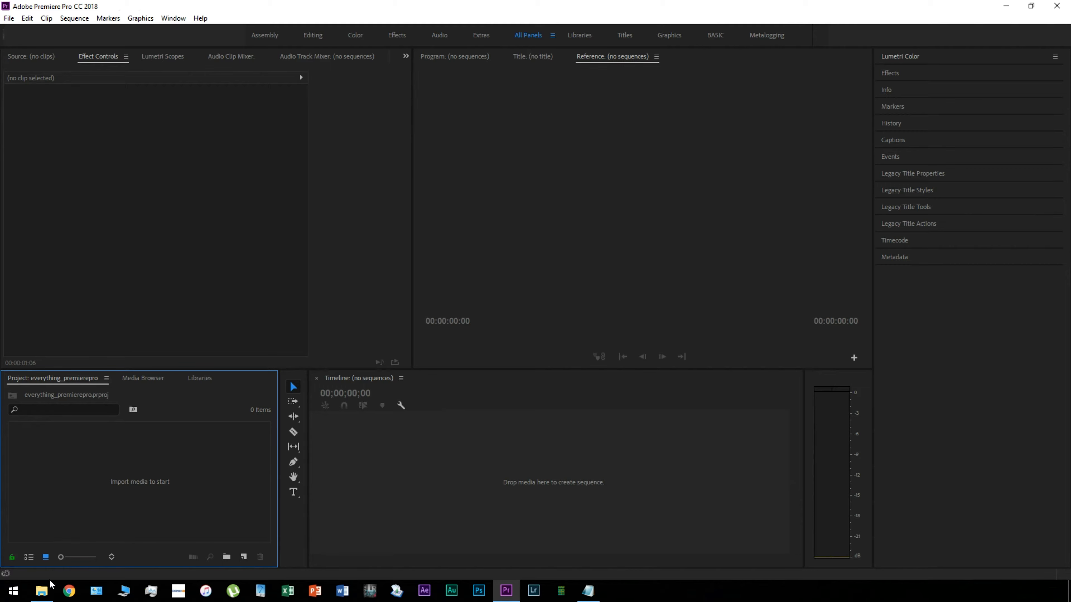
Switch to File Explorer and import the seven MP4 clips and the music track from the Everything Premiere Pro folder into the project.
click(44, 591)
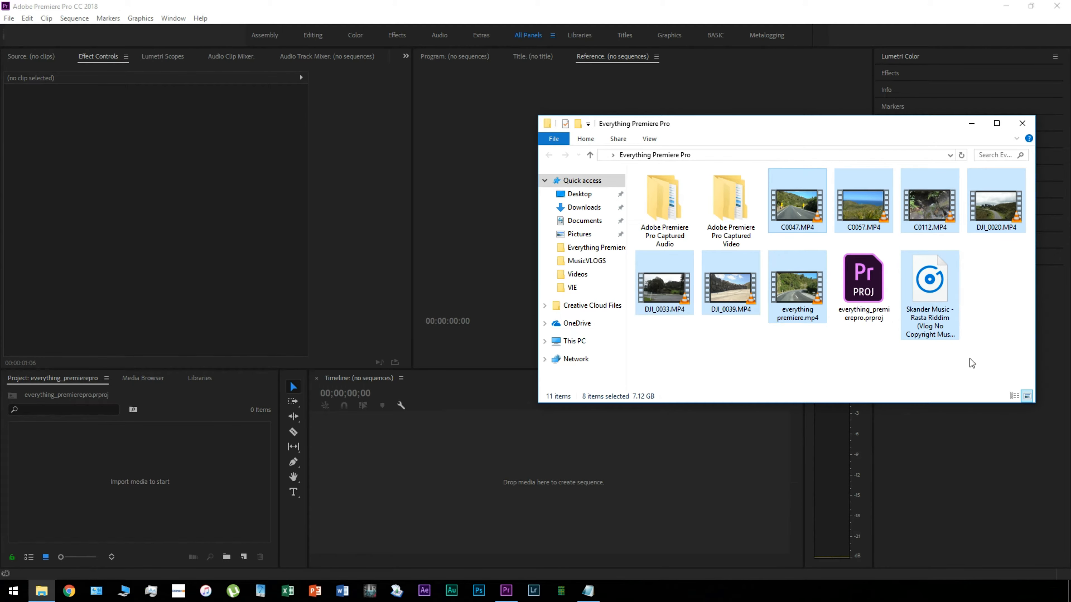
drag(794, 214, 125, 459)
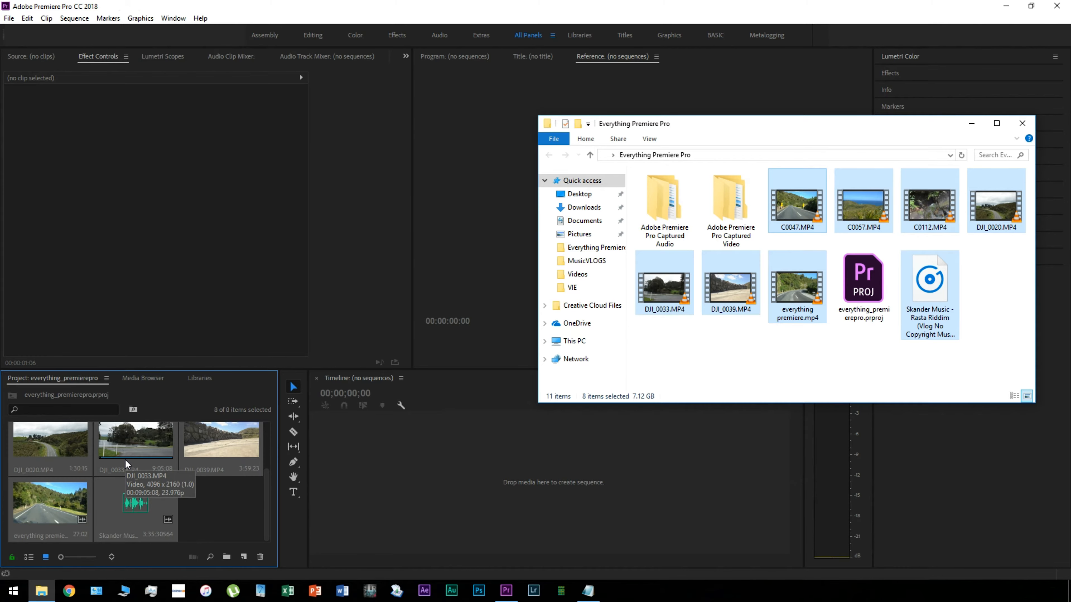
click(196, 495)
scroll(216, 508, up, 2)
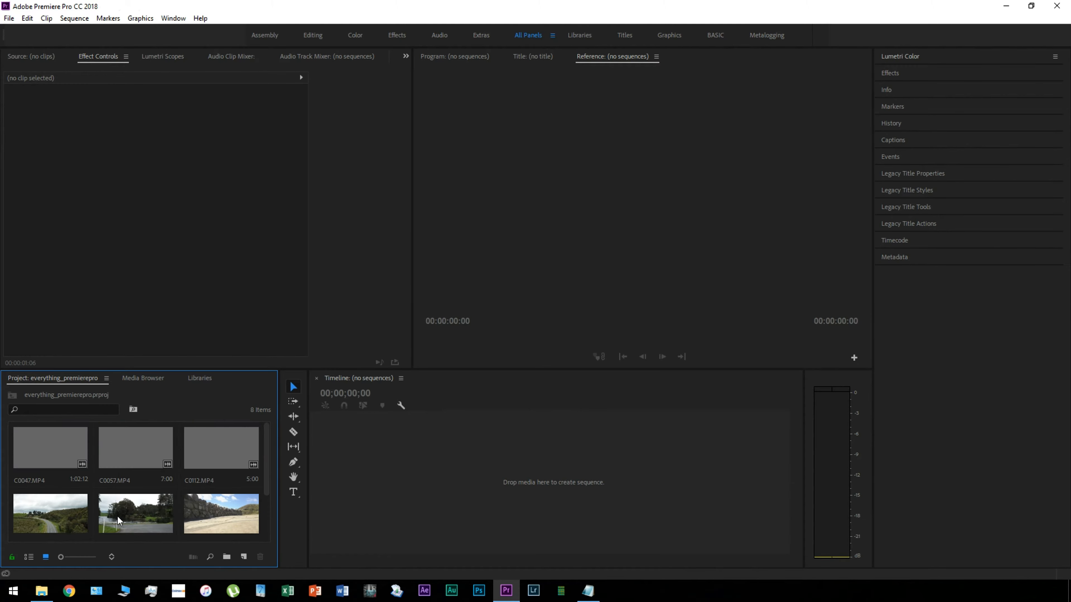
scroll(228, 502, down, 2)
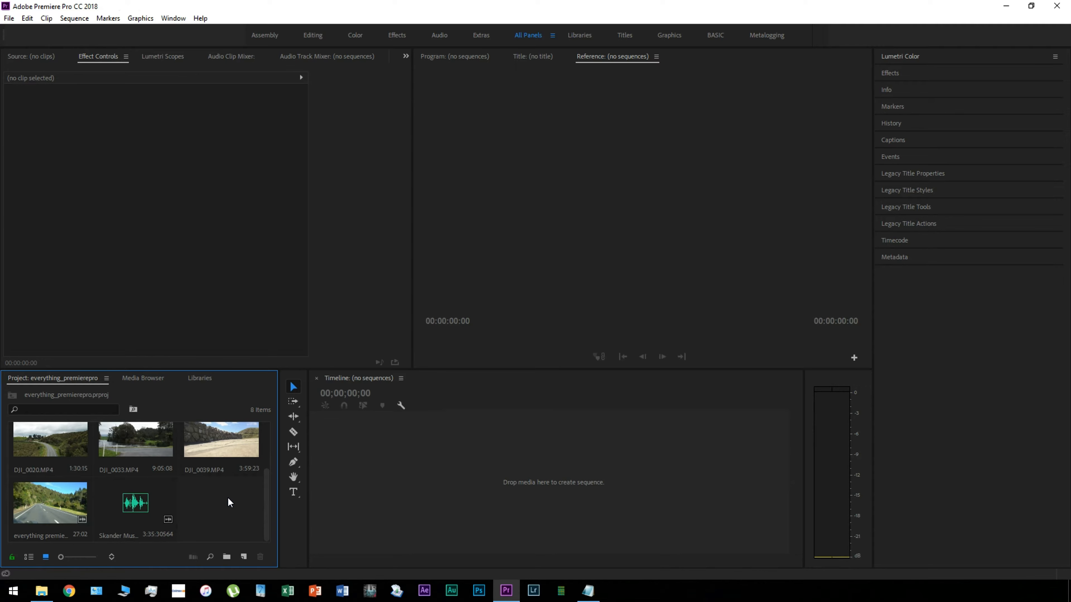
Save the 3840 x 2160, 23.976 fps sequence settings as a preset named test, and create a sequence from the YouTube 4k 23.976 preset.
right_click(218, 494)
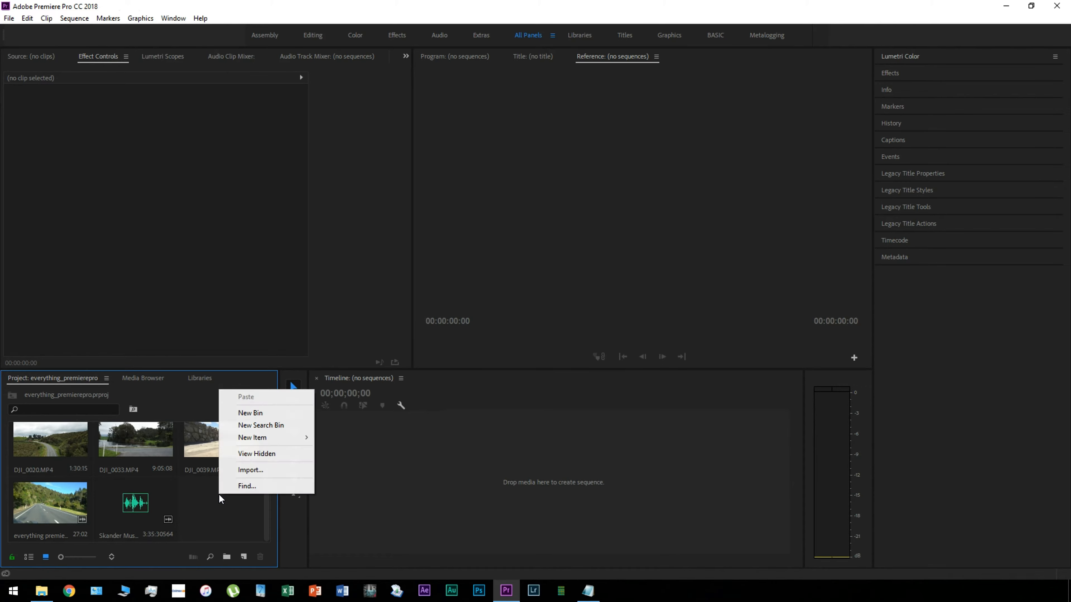
mouse_move(268, 441)
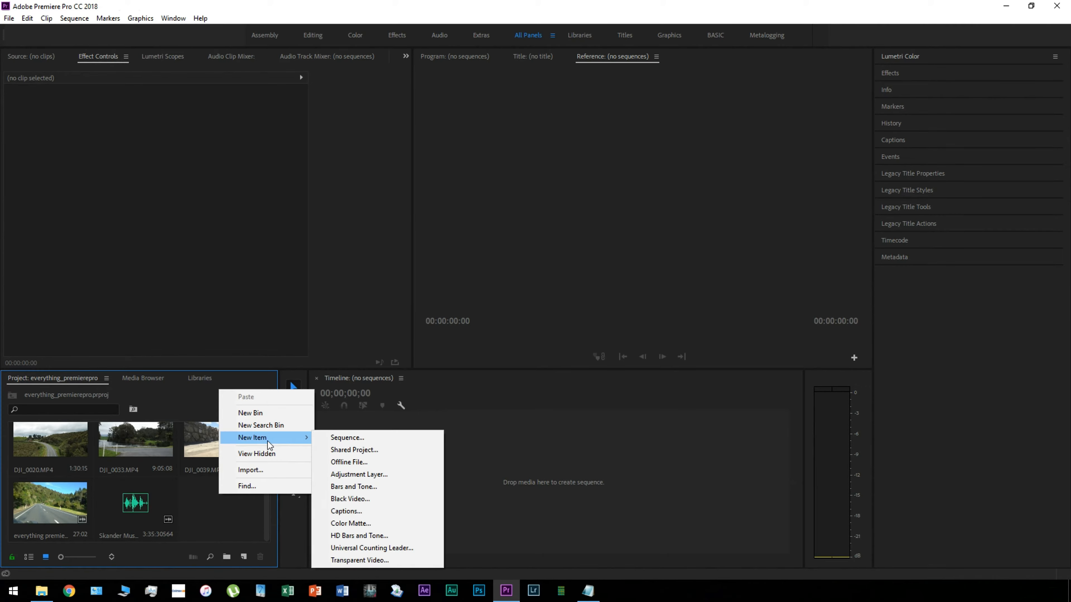
click(352, 439)
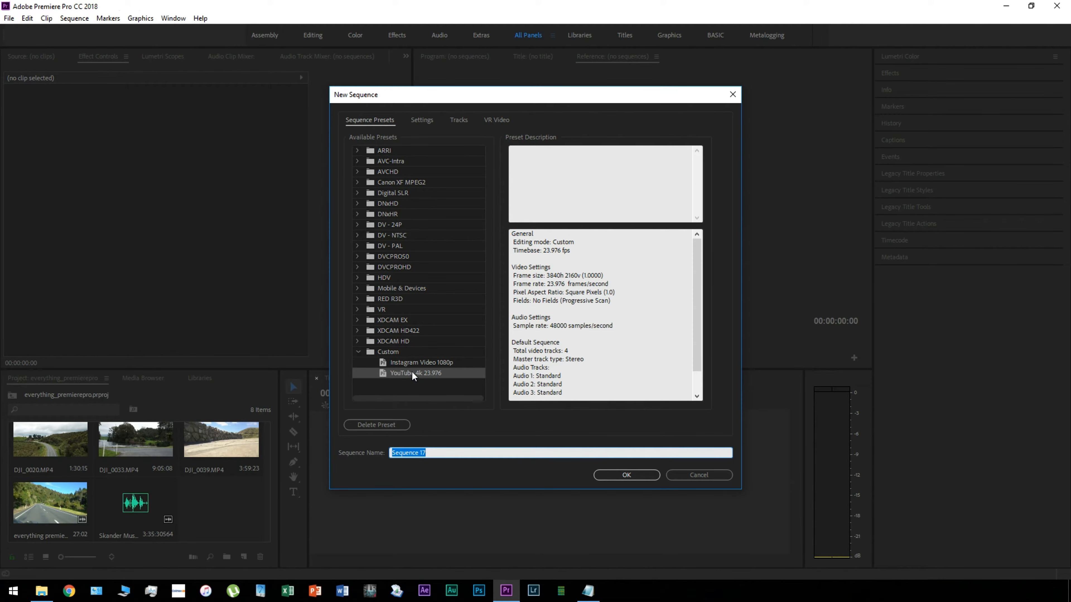
click(419, 122)
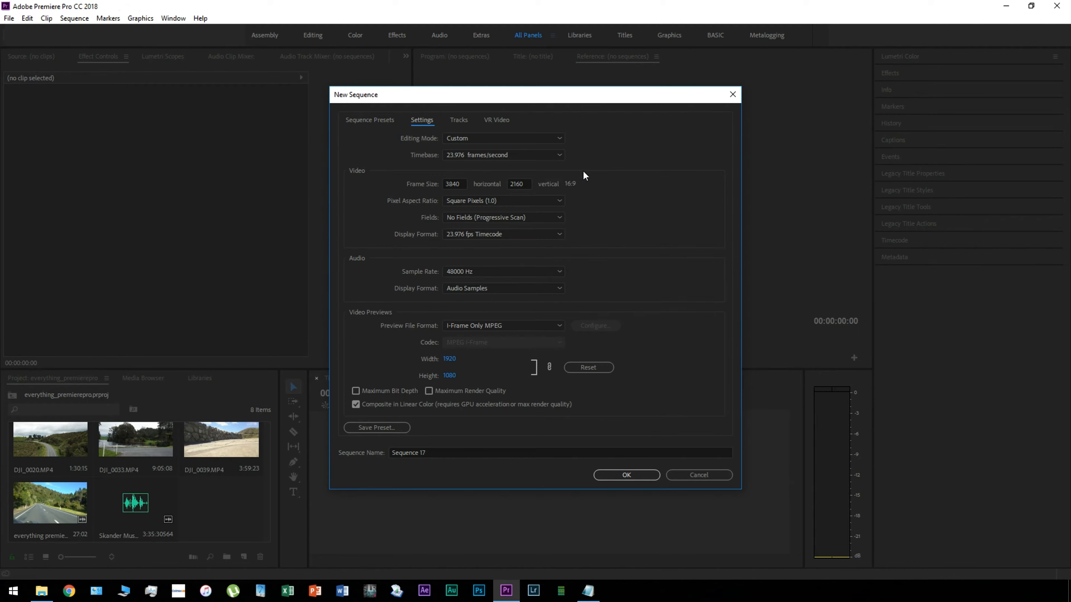
click(376, 428)
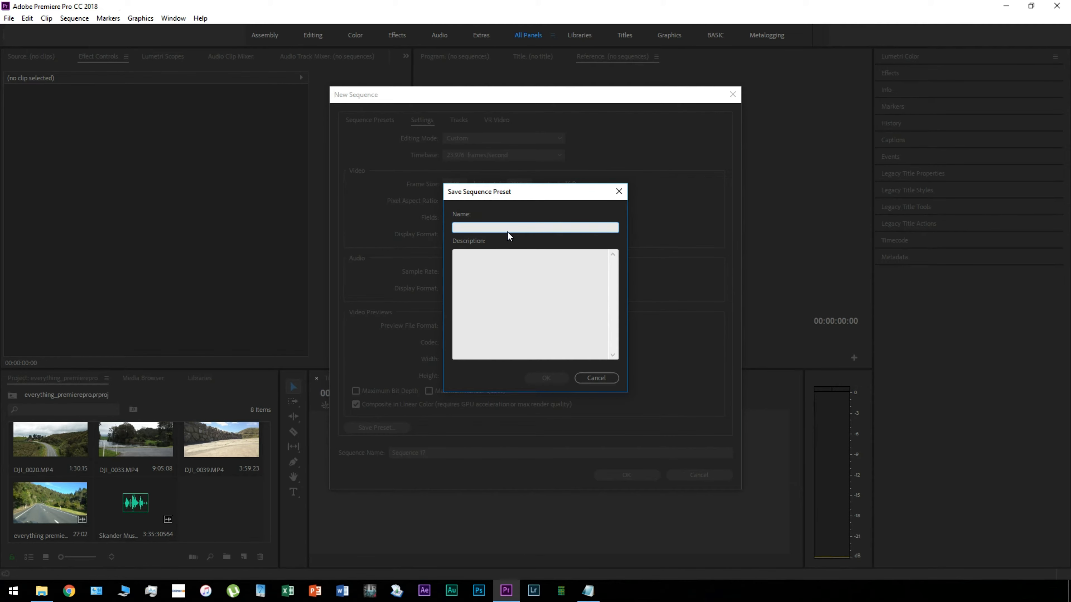
text(test)
click(556, 382)
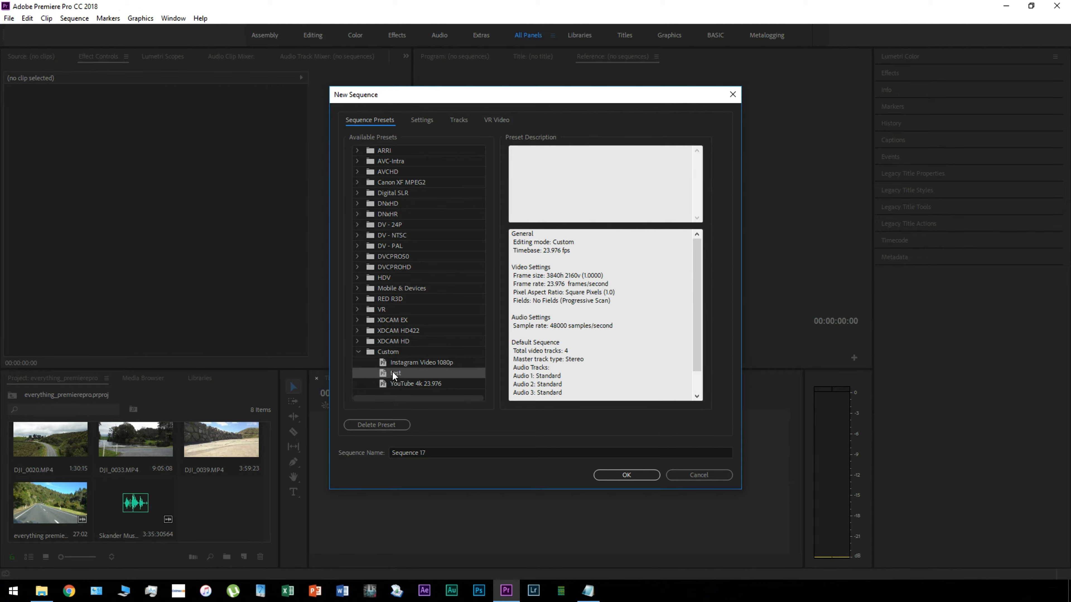
click(405, 383)
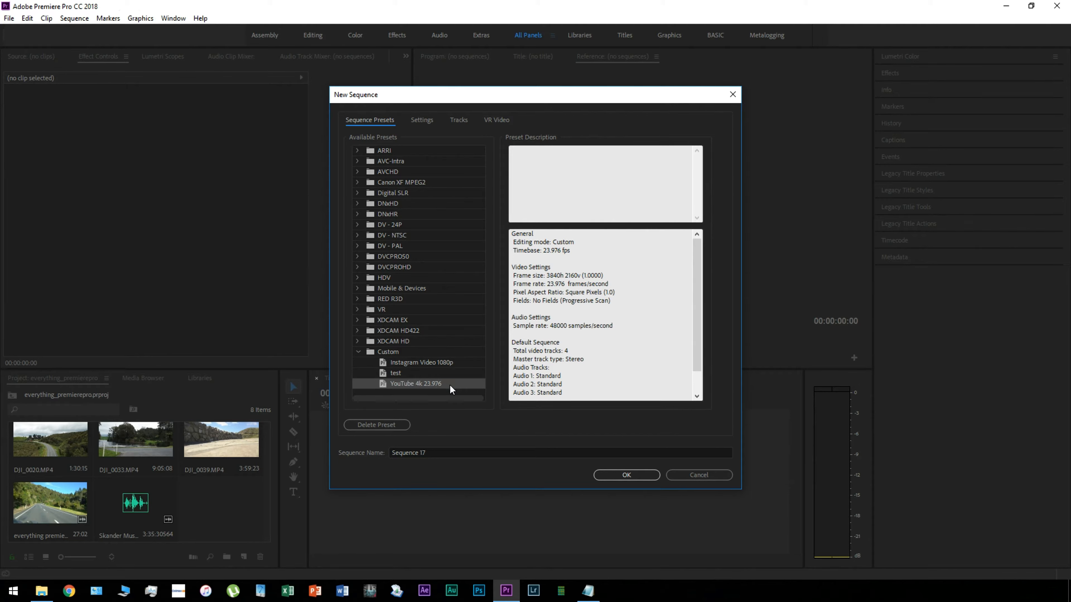
click(627, 475)
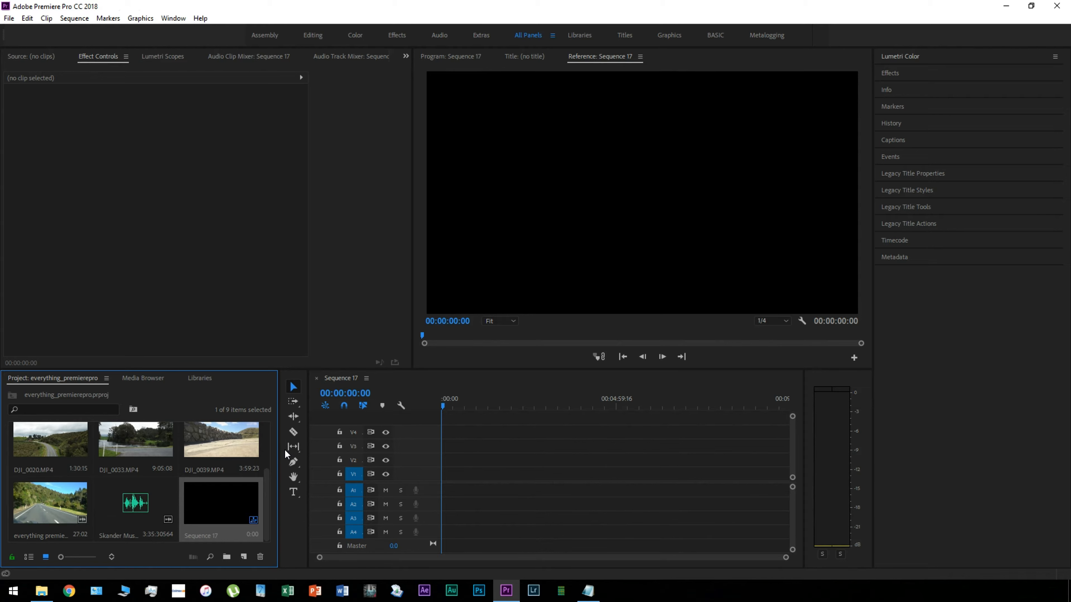
Place the whole C0047.MP4 clip on track V1 and delete it from the timeline again.
scroll(139, 485, up, 2)
drag(50, 447, 528, 473)
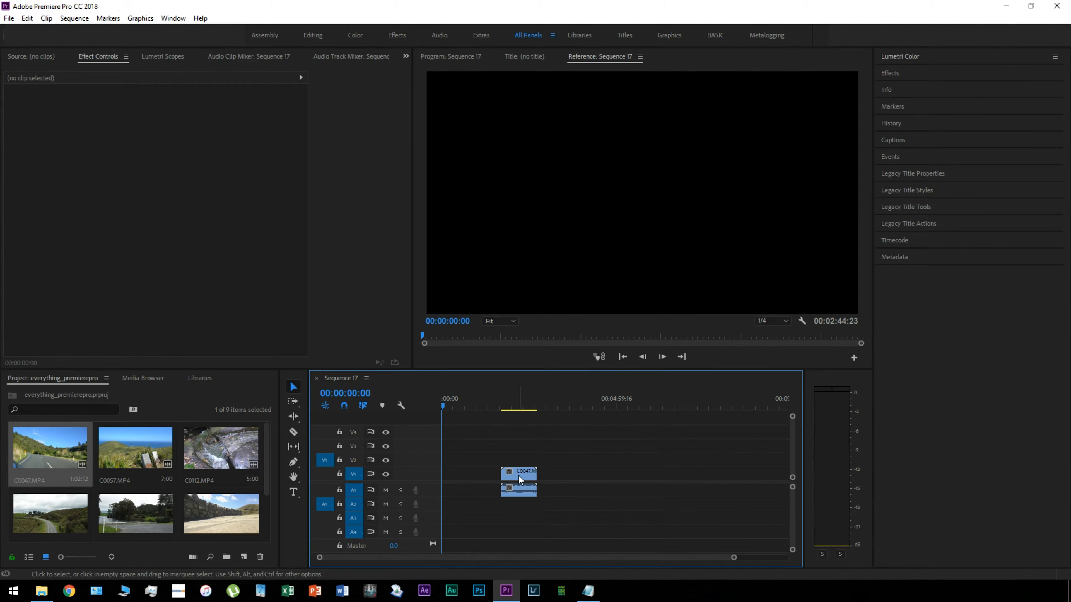
click(527, 475)
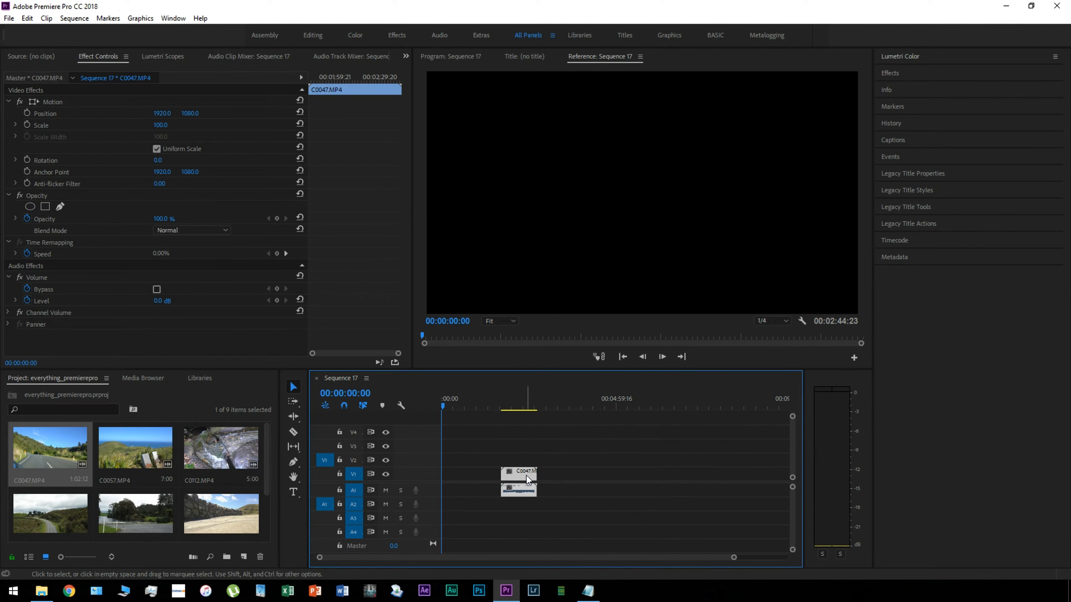
key(Delete)
Open C0047.MP4 in the Source monitor and mark an In point near its beginning, at 23:53:41:17.
double_click(49, 450)
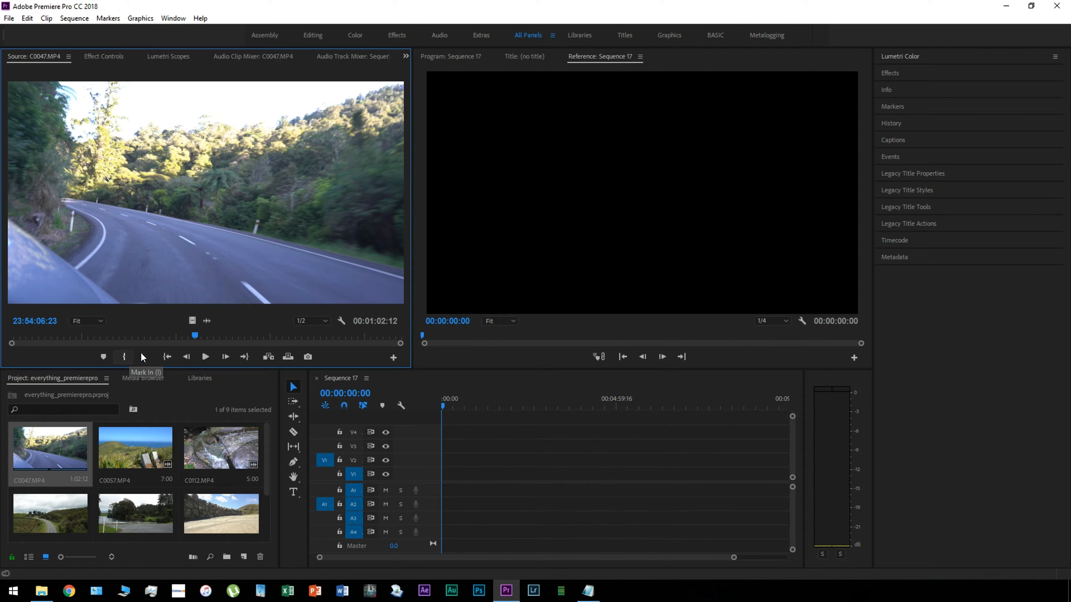
click(30, 336)
drag(33, 336, 36, 336)
click(129, 355)
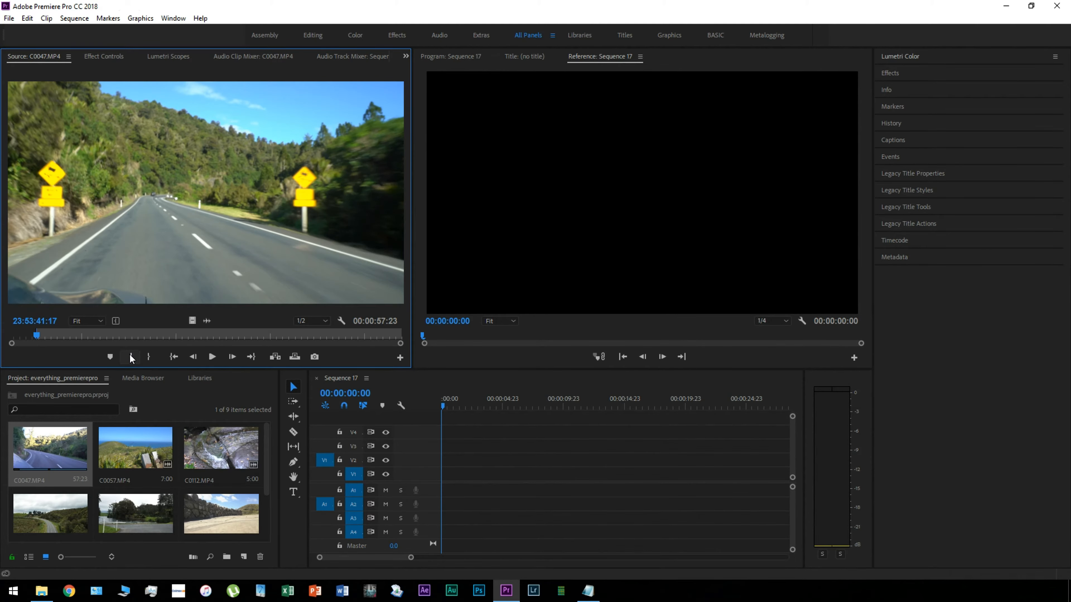
Mark the Out point of C0047.MP4 at 23:53:45:00 and place the trimmed clip at the start of track V1.
click(212, 357)
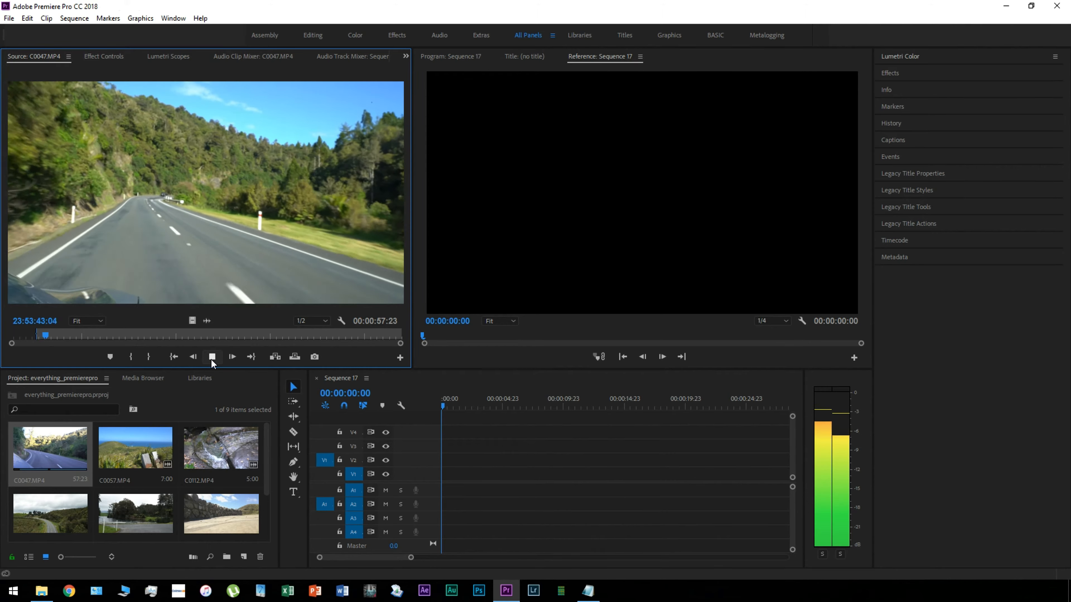
click(213, 358)
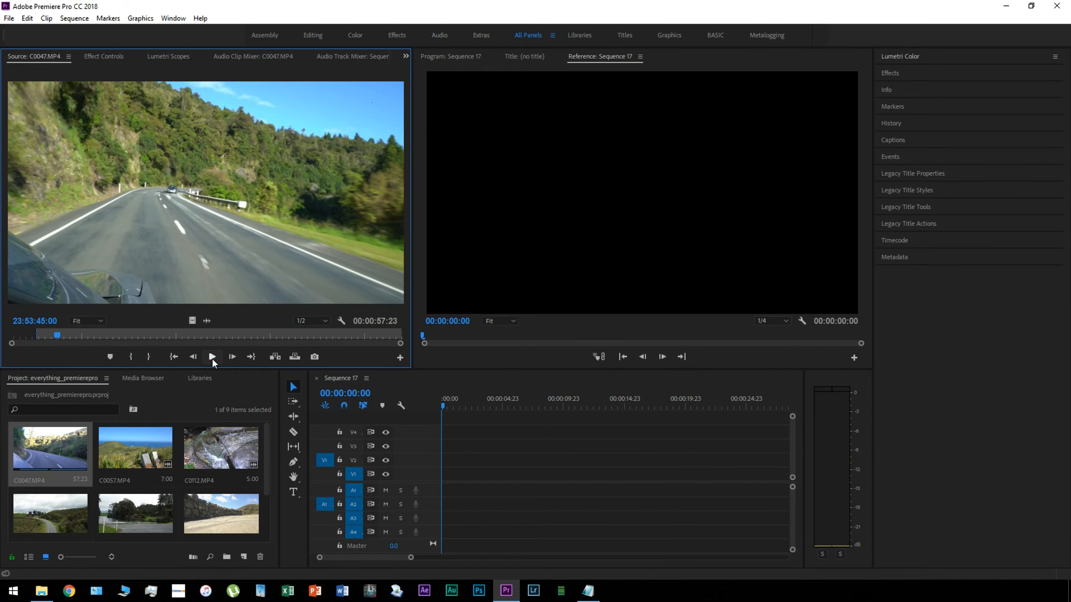
click(149, 356)
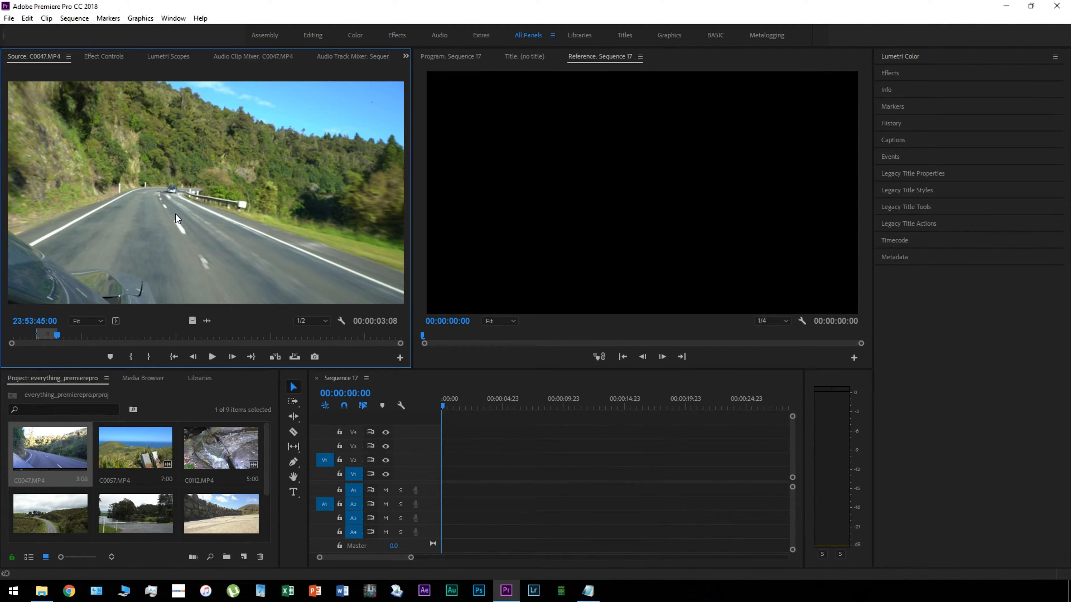
drag(176, 217, 452, 480)
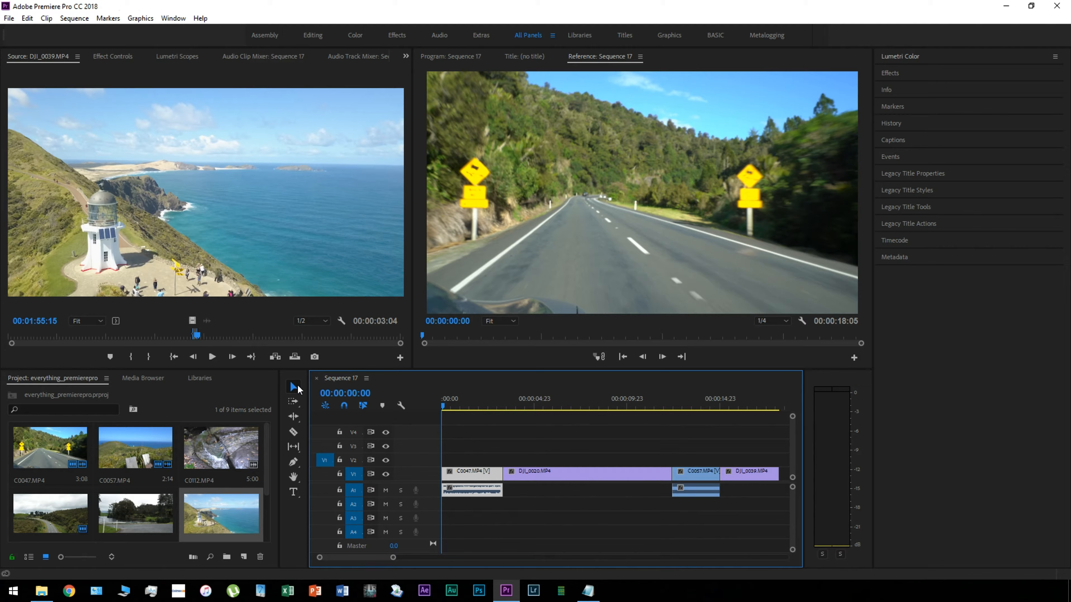
Select DJI_0020.MP4 in the timeline, and extend the selection to all clips after it with the Track Select Forward tool.
mouse_move(554, 475)
mouse_down()
mouse_move(552, 458)
mouse_move(607, 461)
mouse_move(548, 468)
mouse_move(555, 473)
mouse_up()
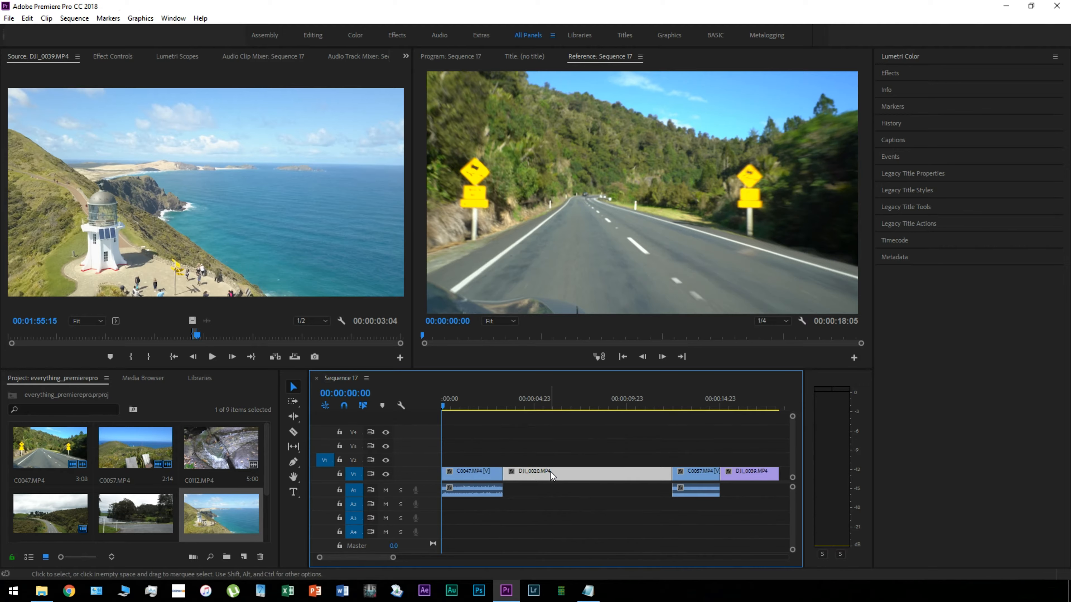
click(293, 402)
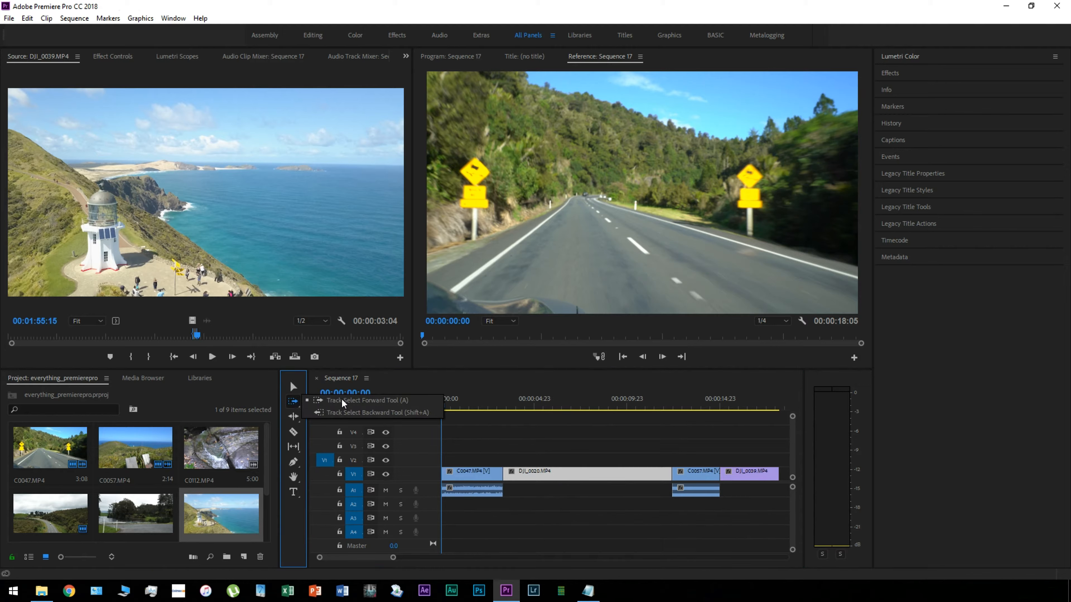
click(348, 401)
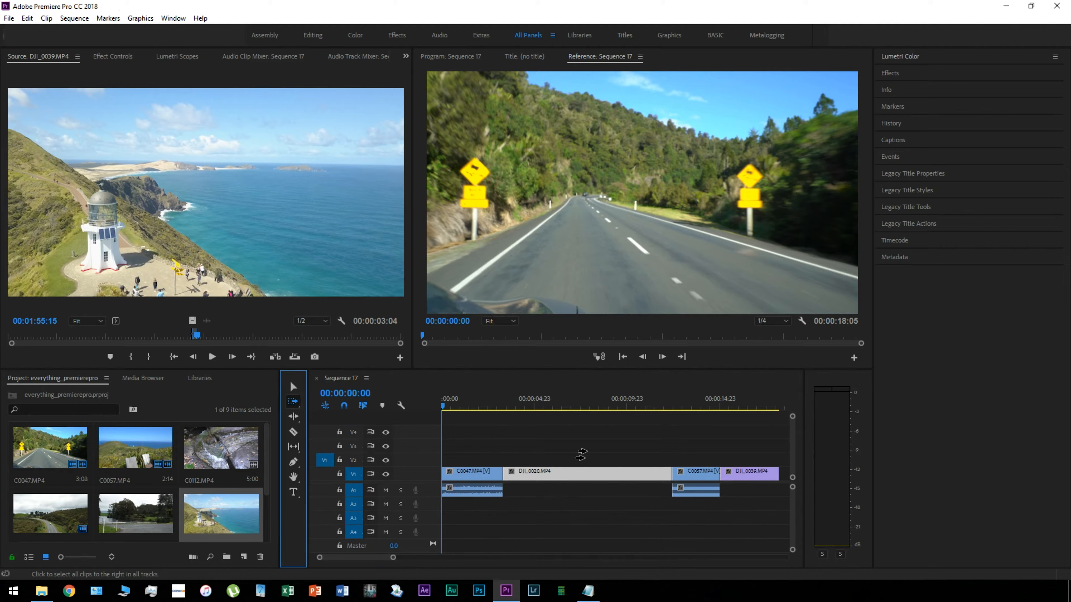
click(578, 472)
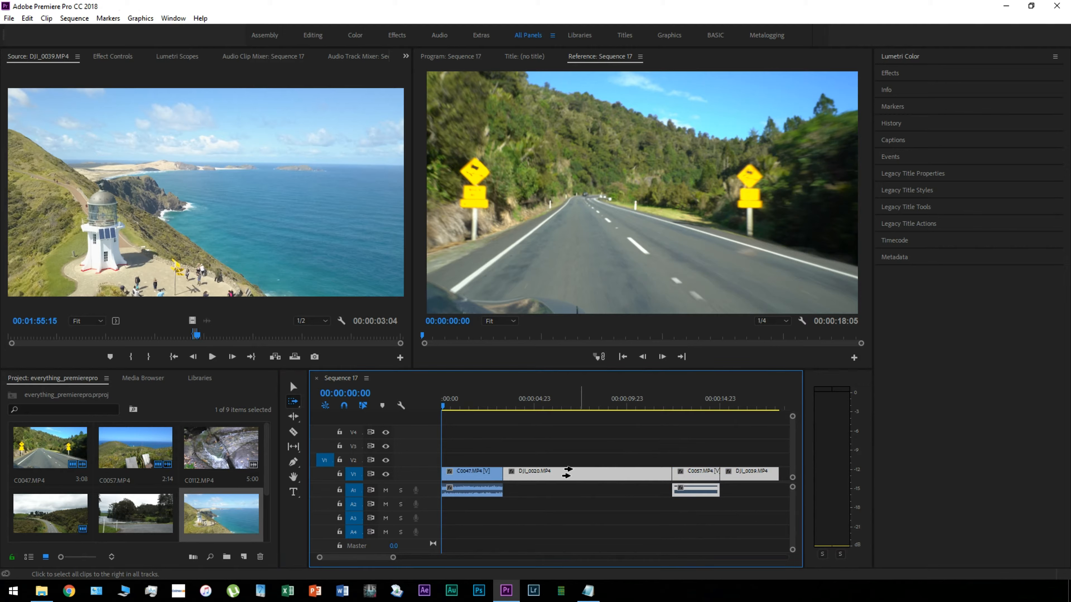
Select DJI_0020.MP4 and all clips before it with the Track Select Backward tool.
click(293, 401)
click(335, 412)
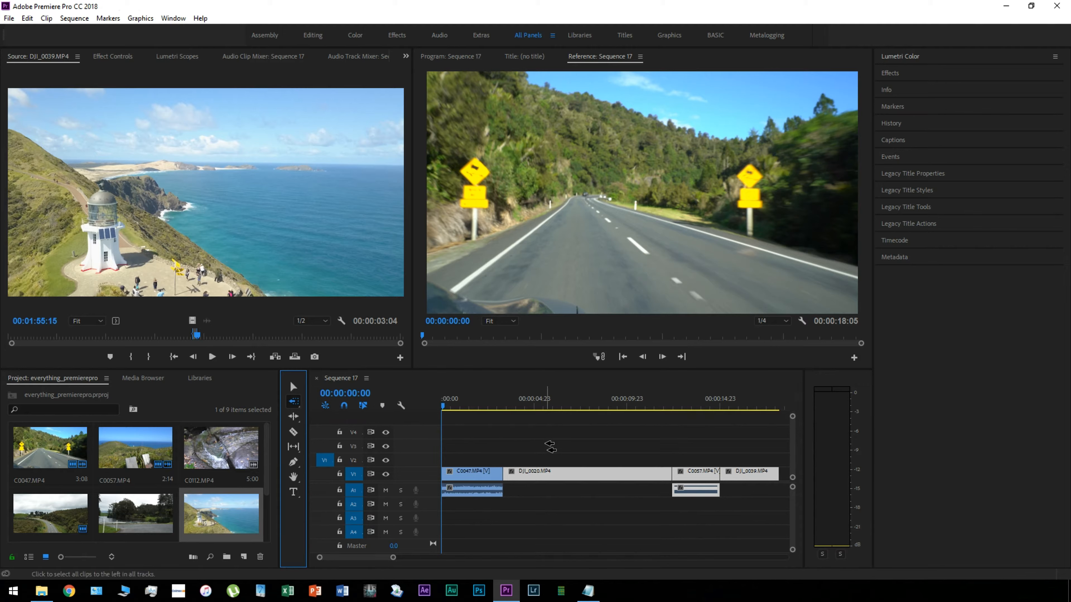
click(574, 475)
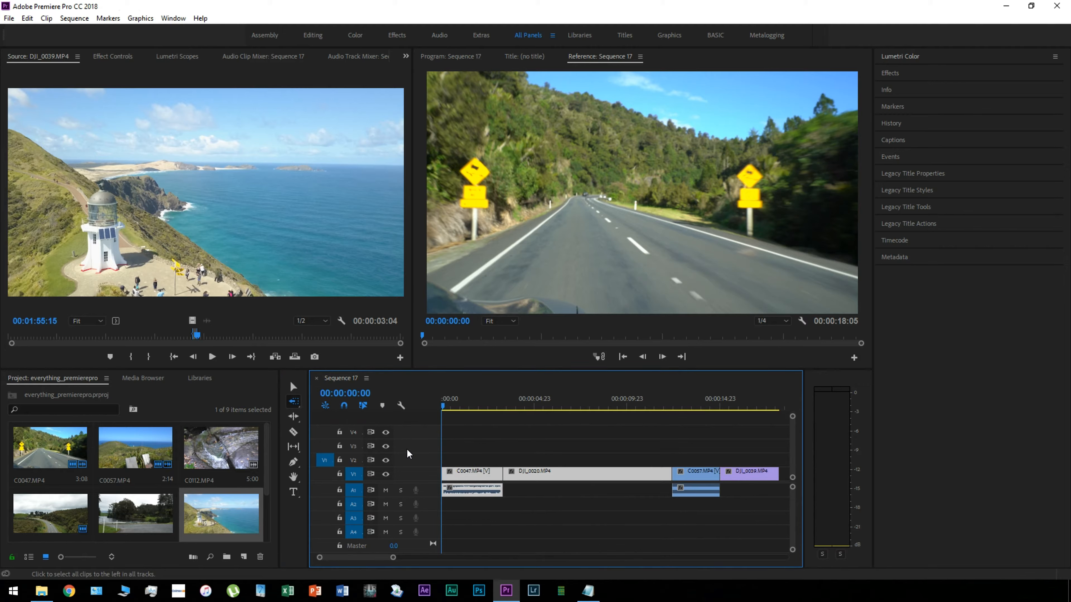
Shorten the end of DJI_0020.MP4 with the Ripple Edit tool, bringing the sequence to 00:00:17:07.
click(293, 417)
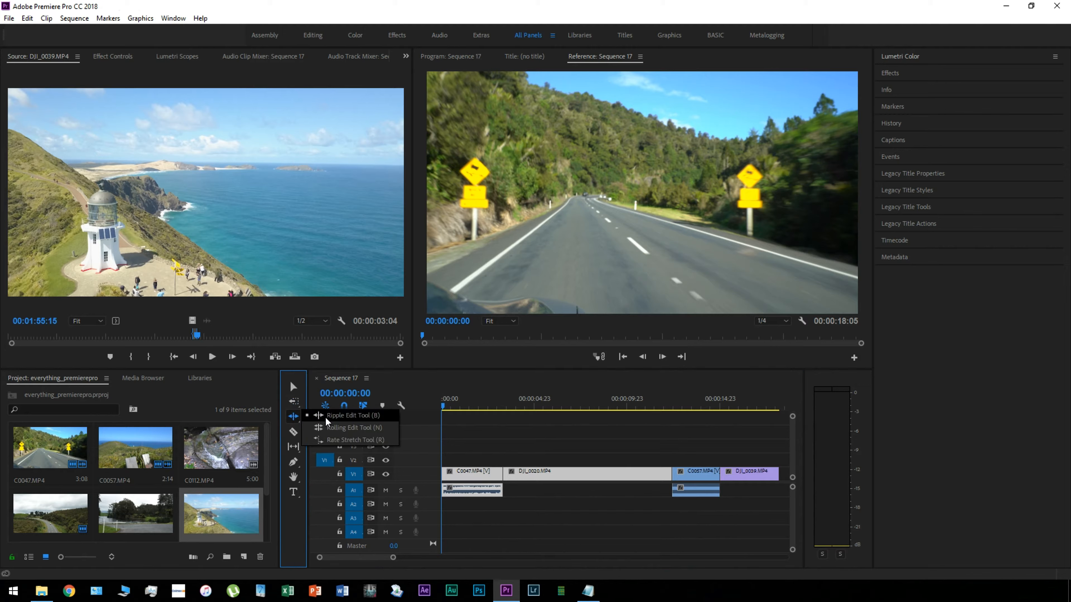
mouse_move(669, 474)
mouse_down()
mouse_move(586, 474)
mouse_move(652, 474)
mouse_up()
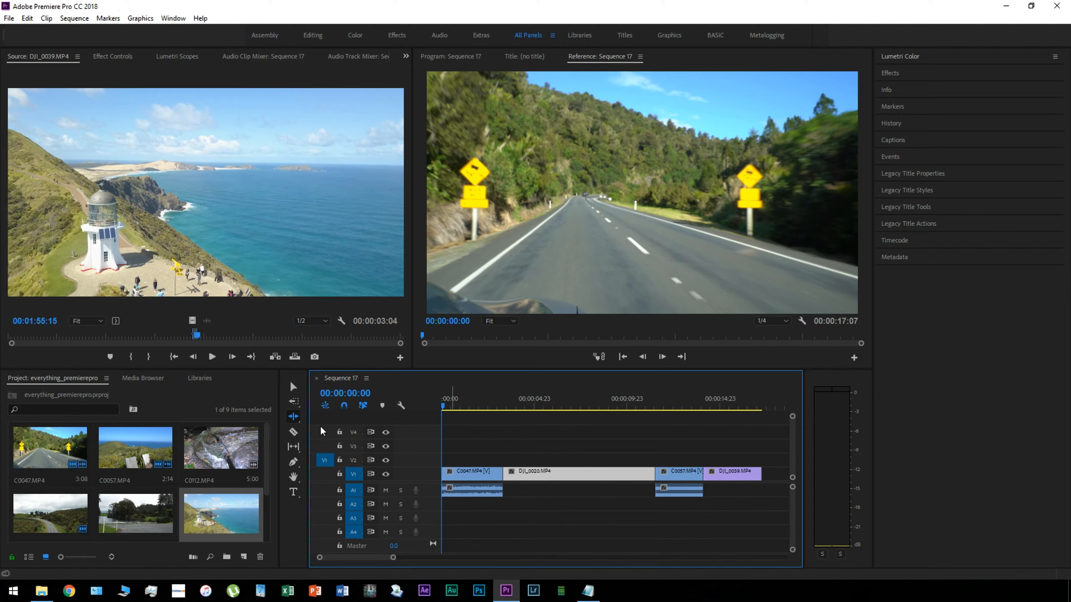
Try rolling the edit points at the end and the start of DJI_0020.MP4 with the Rolling Edit tool.
click(293, 416)
click(379, 428)
drag(652, 474, 628, 485)
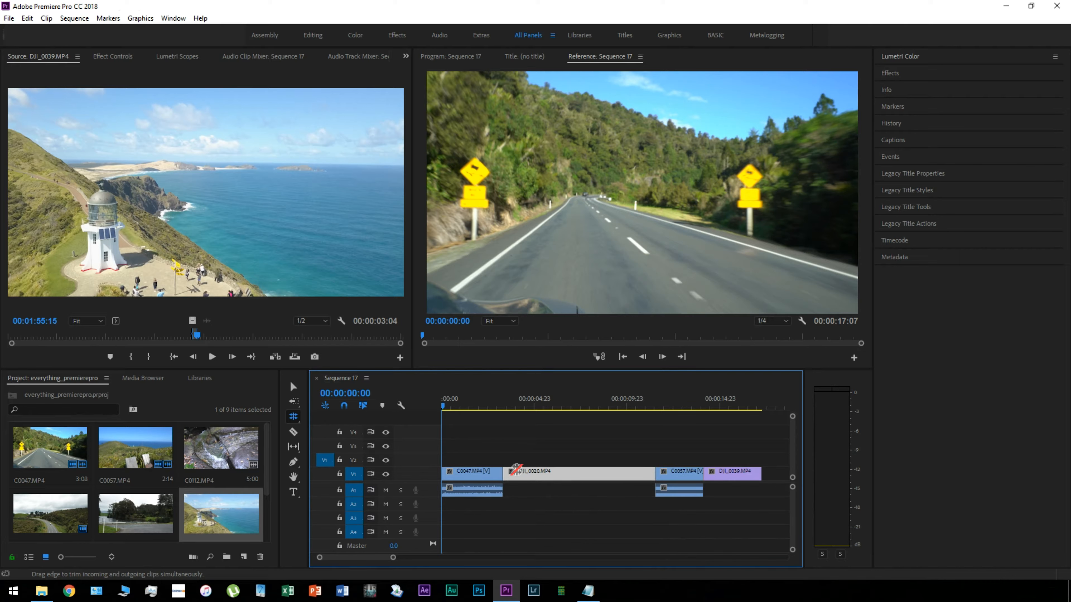
mouse_move(504, 474)
mouse_down()
mouse_move(535, 479)
mouse_move(503, 480)
mouse_up()
Compress DJI_0020.MP4 to under a third of its length with the Rate Stretch tool and play the sped-up clip.
click(293, 417)
click(341, 442)
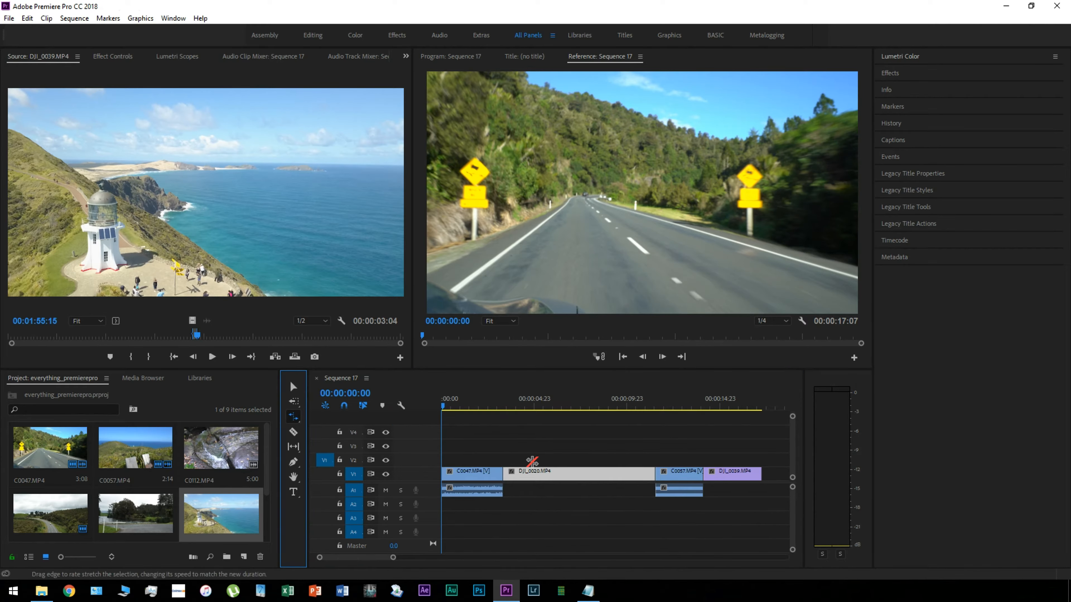
click(523, 408)
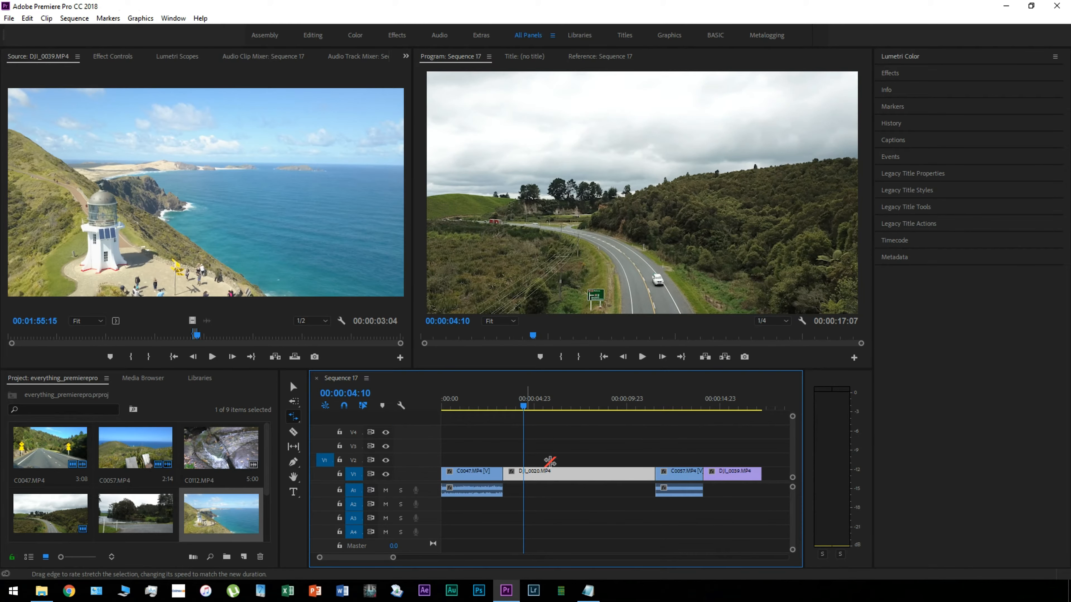
drag(652, 473, 546, 473)
click(510, 410)
key(space)
key(space)
Stretch DJI_0020.MP4 back out to the start of C0057.MP4 and play it at the restored speed.
drag(547, 473, 662, 472)
key(space)
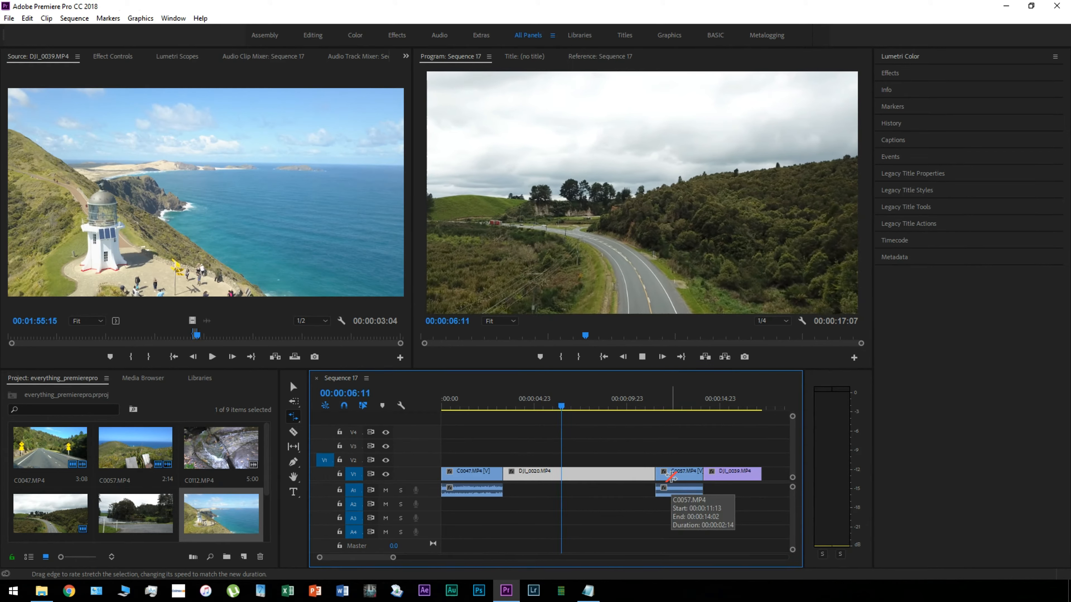
key(space)
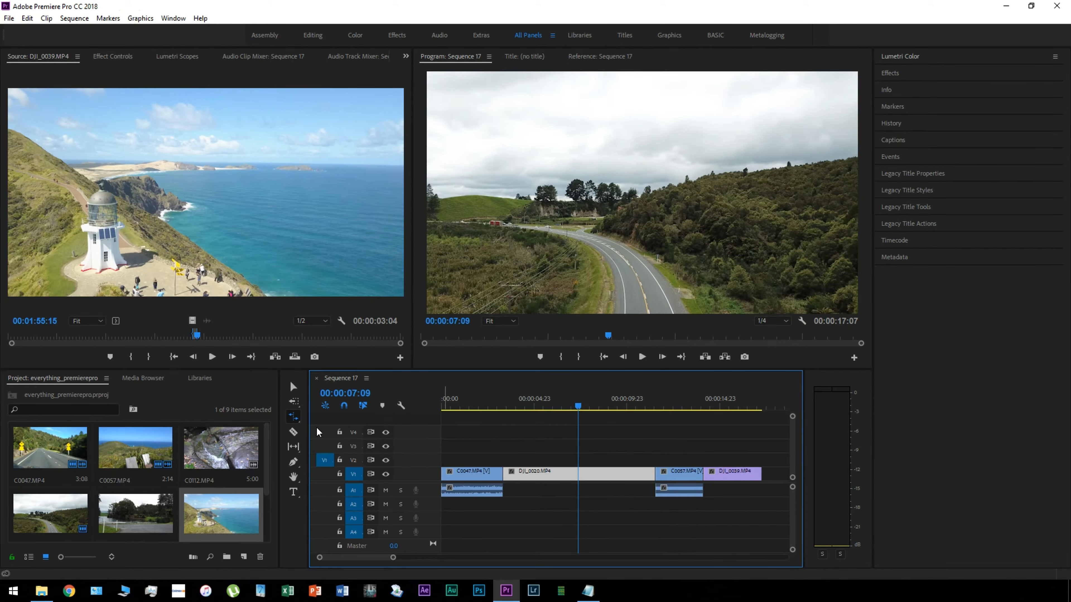
Split DJI_0020.MP4 at several points and C0047.MP4 near its middle with the Razor tool.
click(294, 433)
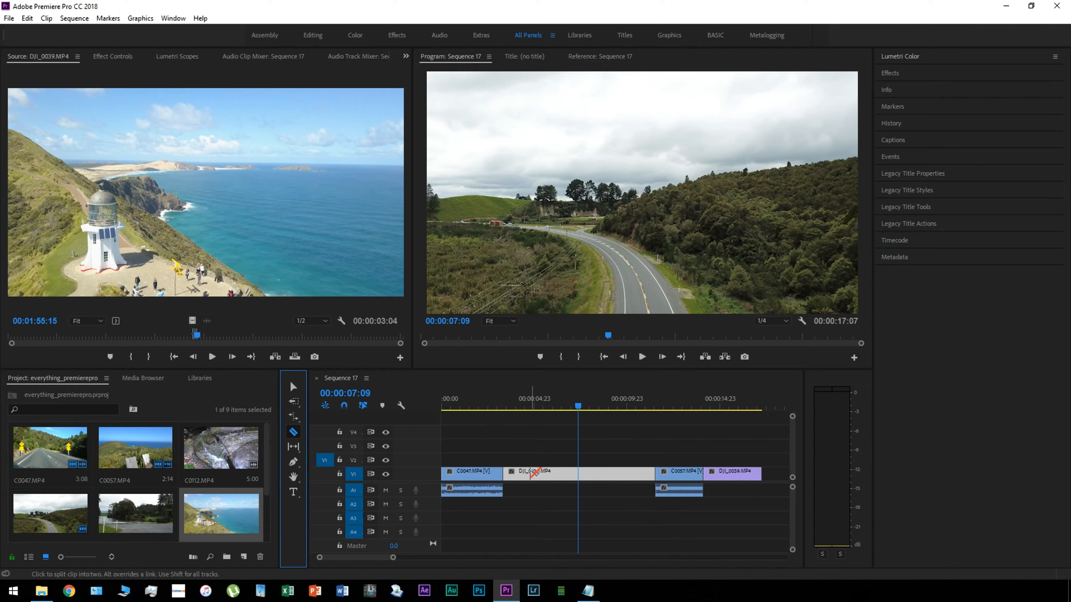
click(531, 472)
click(560, 472)
click(616, 473)
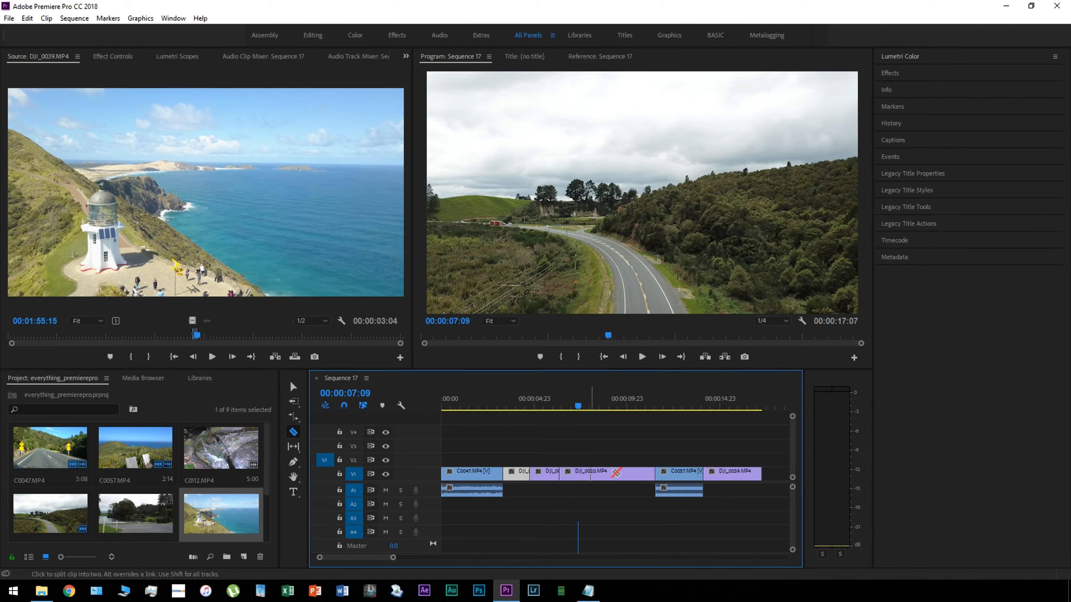
click(637, 473)
click(473, 476)
Undo all the razor cuts on DJI_0020.MP4 and C0047.MP4.
key(ctrl+z)
key(ctrl+z)
key(ctrl+z)
key(ctrl+z)
key(ctrl+z)
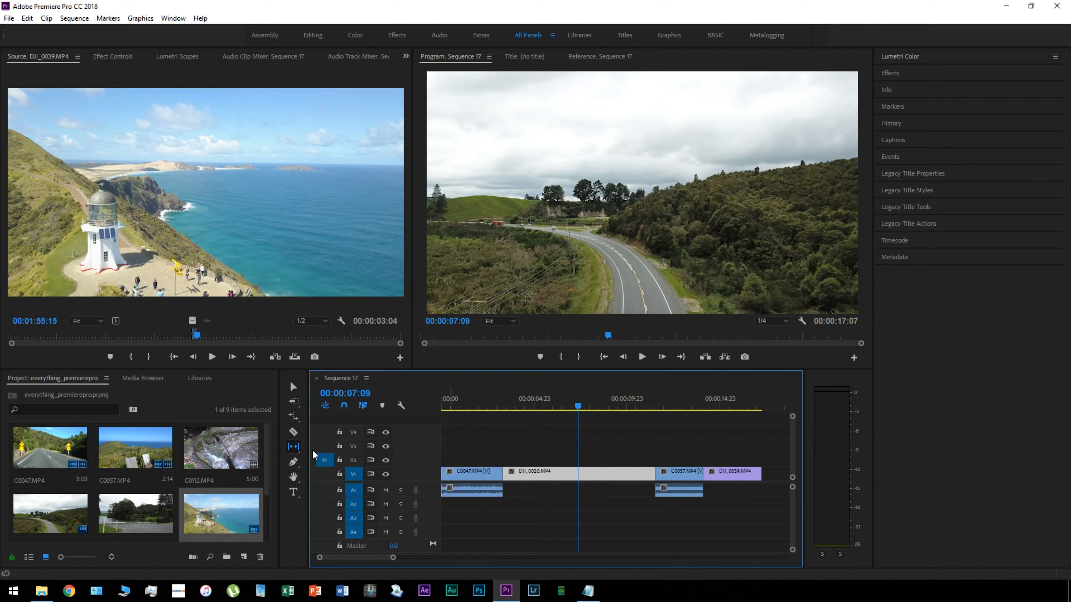
Slip the footage inside DJI_0020.MP4 with the Slip tool, keeping the clip's place in the timeline.
click(294, 447)
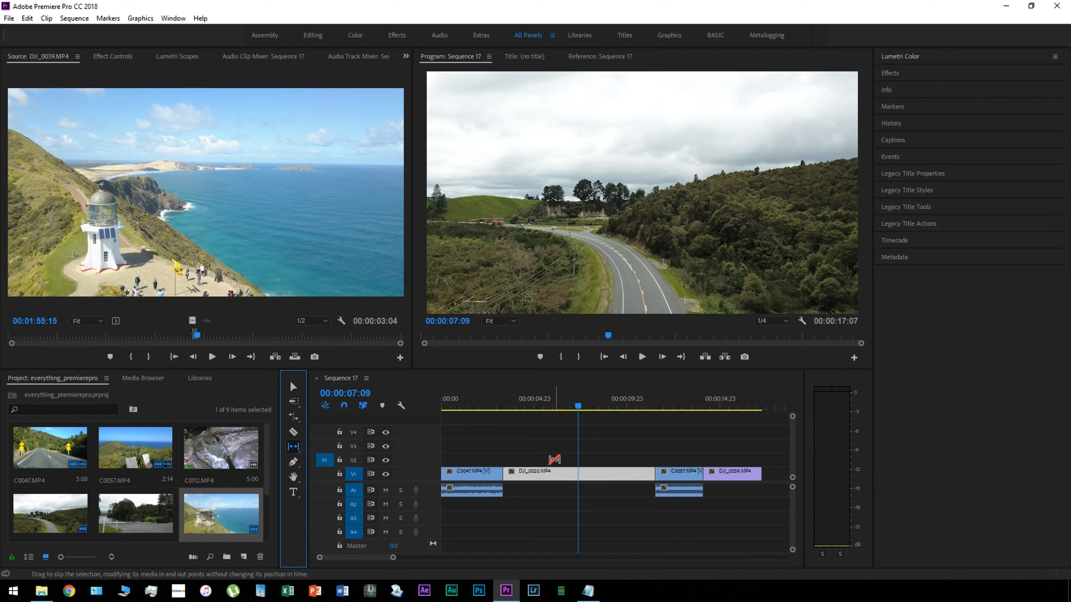
drag(559, 472, 585, 473)
Try sliding DJI_0020.MP4 later between its neighbouring clips with the Slide tool.
click(296, 448)
click(337, 459)
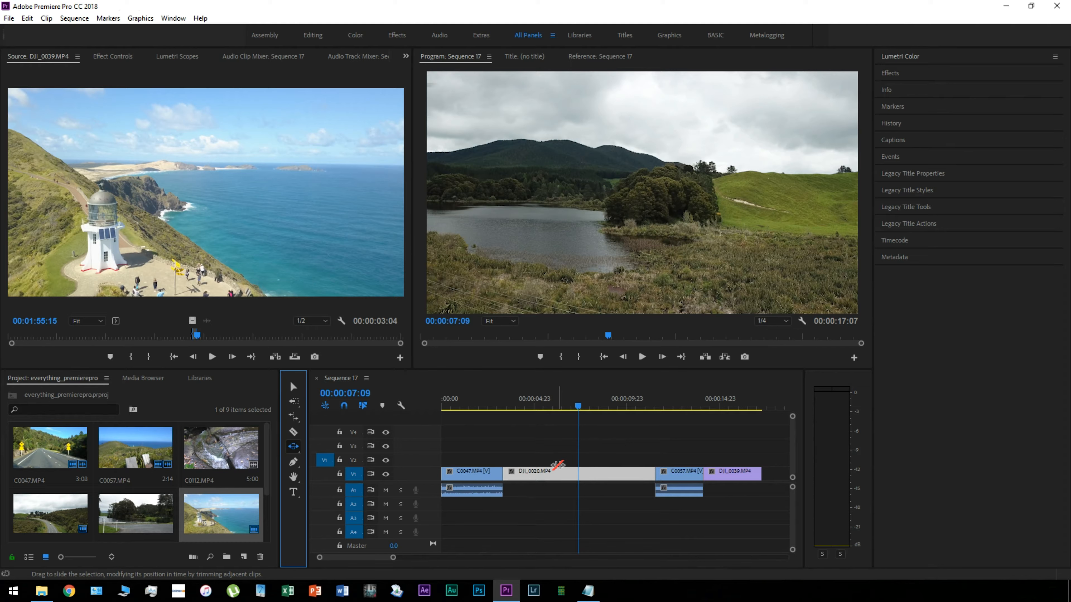
drag(565, 474, 588, 475)
Draw a closed four-sided shape over the middle of the Program monitor picture with the Pen tool.
click(293, 462)
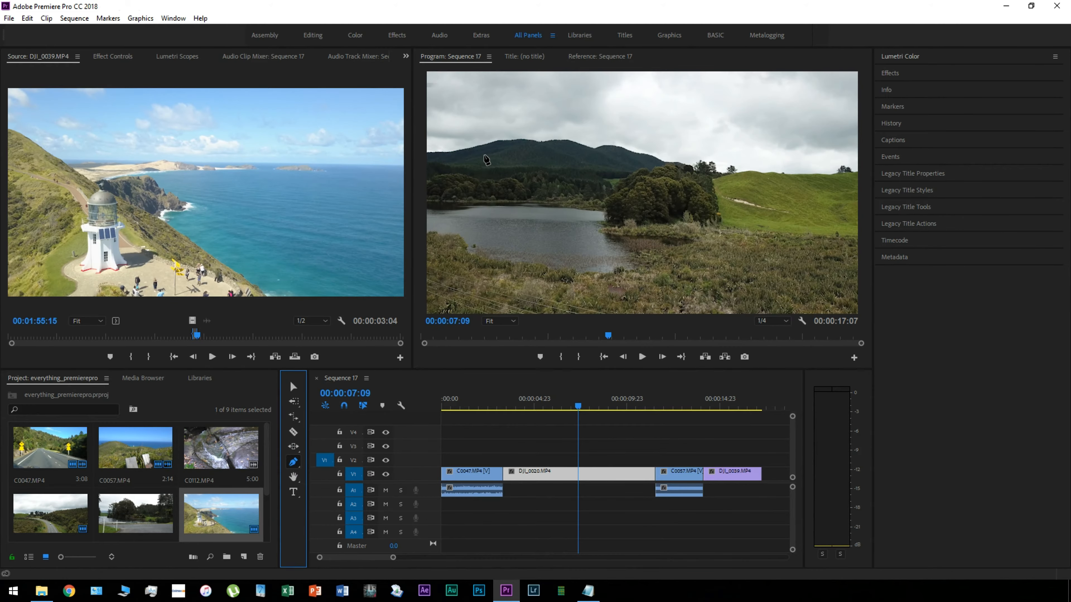
click(484, 154)
click(484, 256)
click(712, 259)
click(762, 149)
click(484, 155)
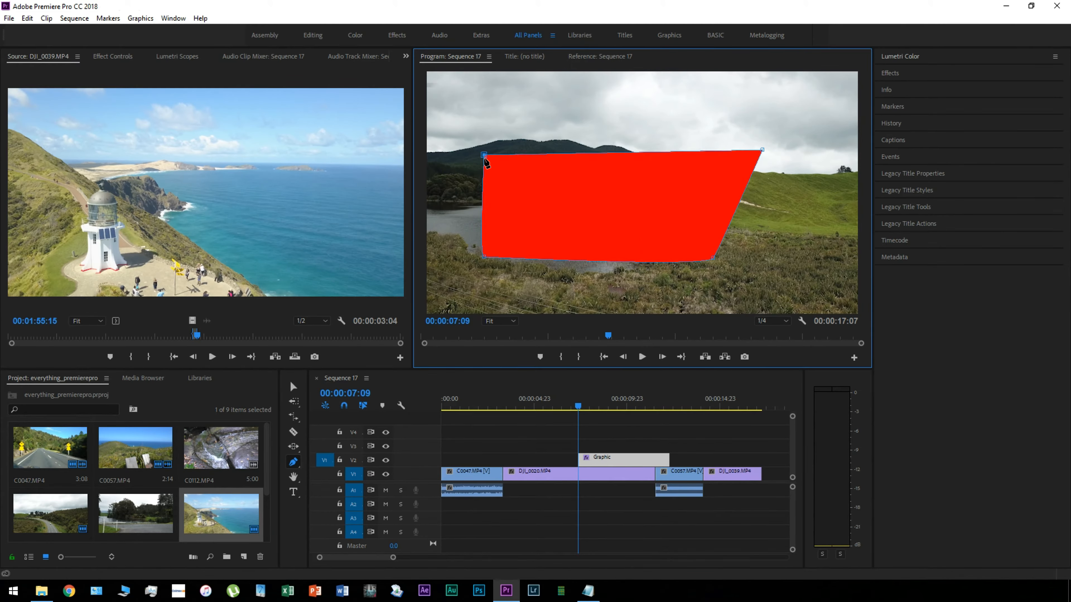
click(293, 477)
drag(586, 454, 657, 454)
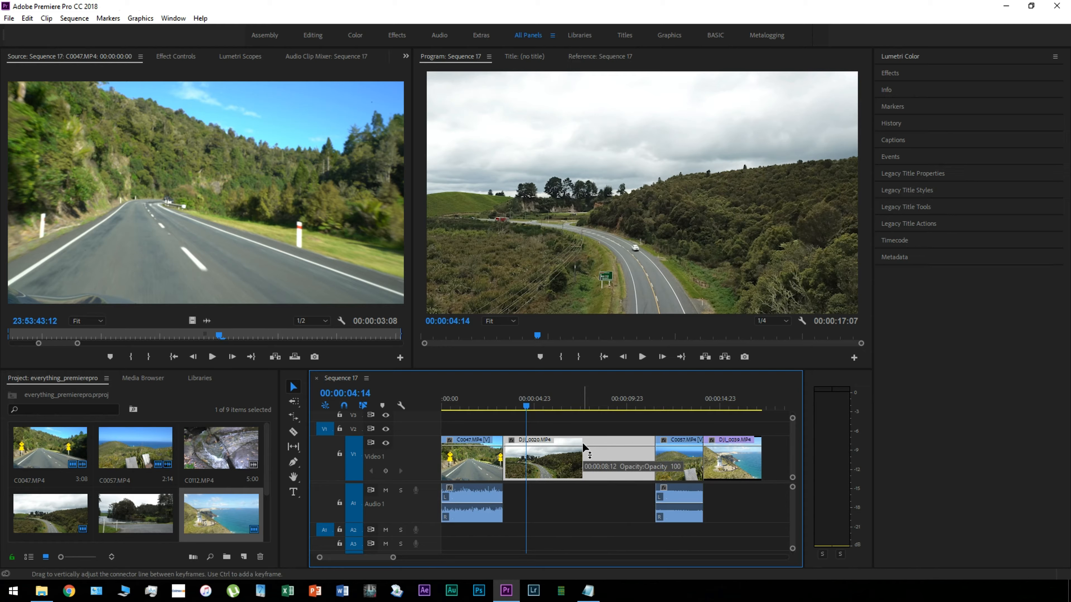
Add two opacity keyframes near the start of DJI_0020.MP4 and lower the opacity from the second one to about 53%.
mouse_move(583, 445)
mouse_down()
mouse_move(585, 465)
mouse_move(583, 446)
mouse_up()
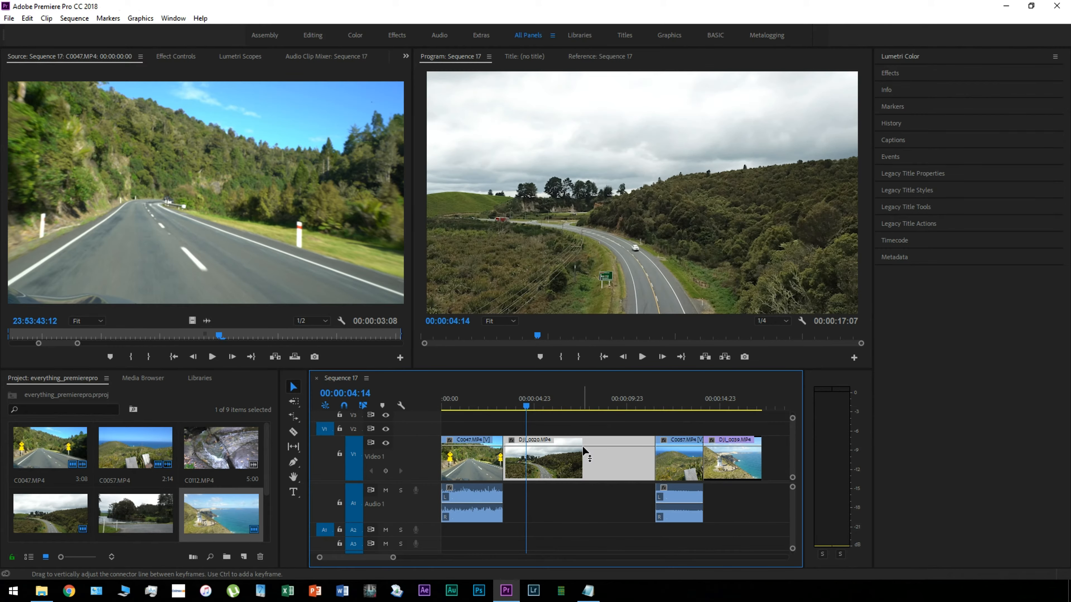
ctrl+click(533, 446)
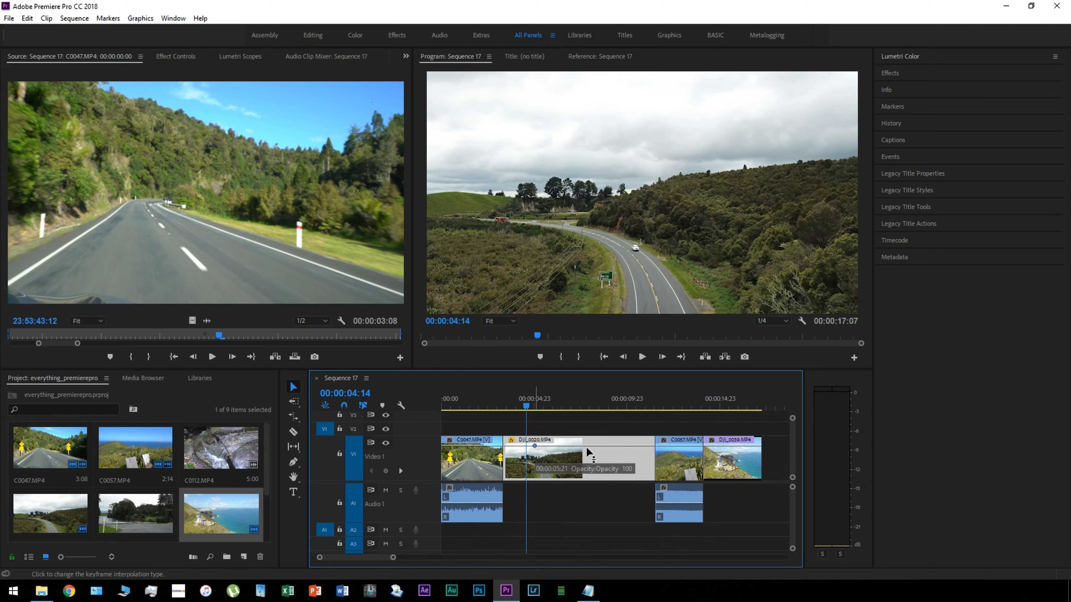
ctrl+click(559, 446)
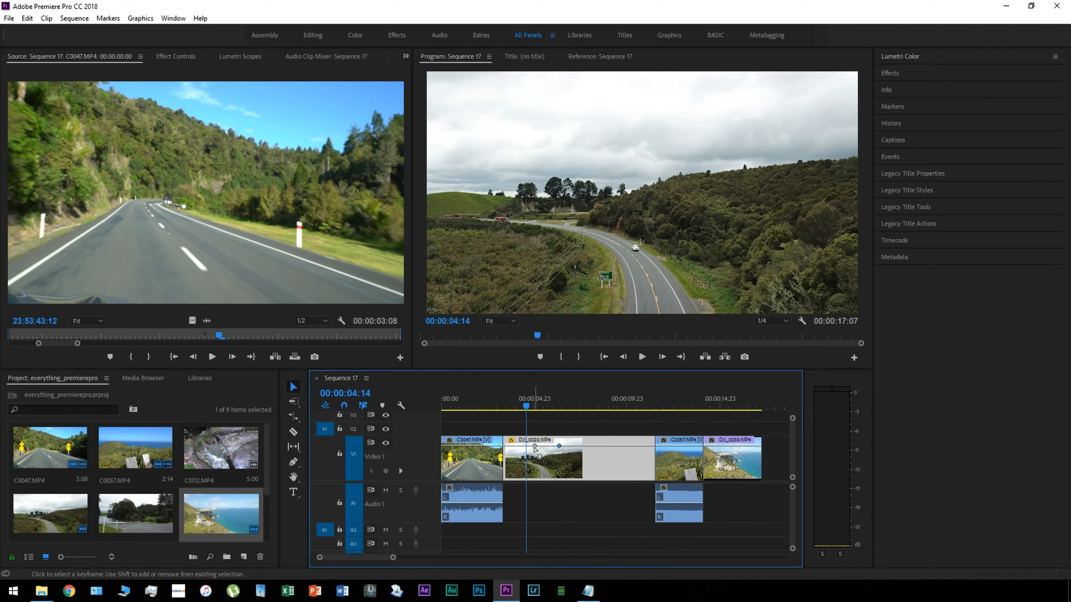
click(534, 446)
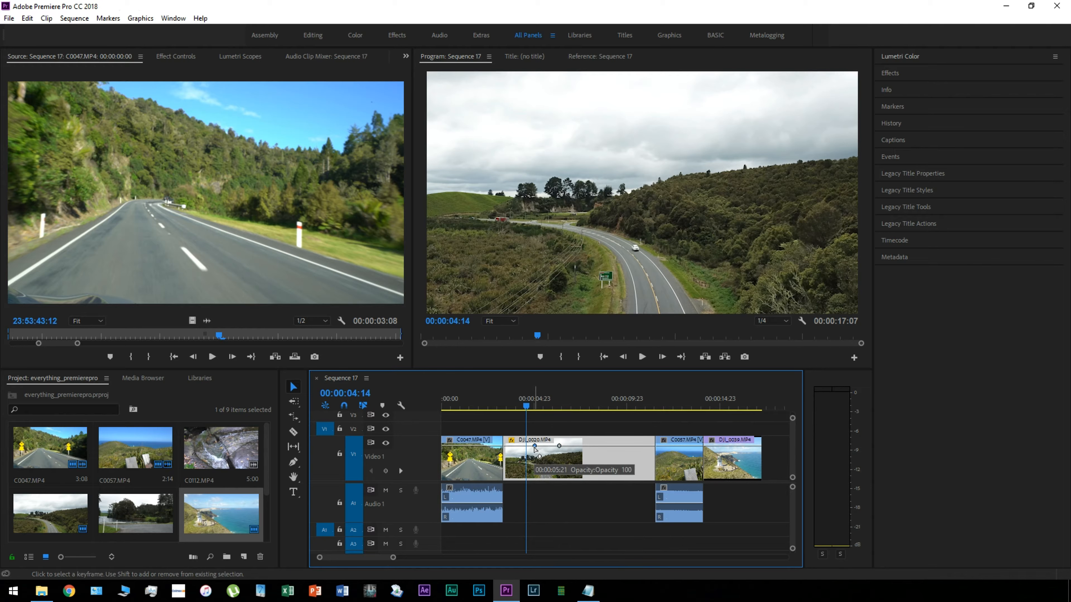
drag(577, 446, 576, 460)
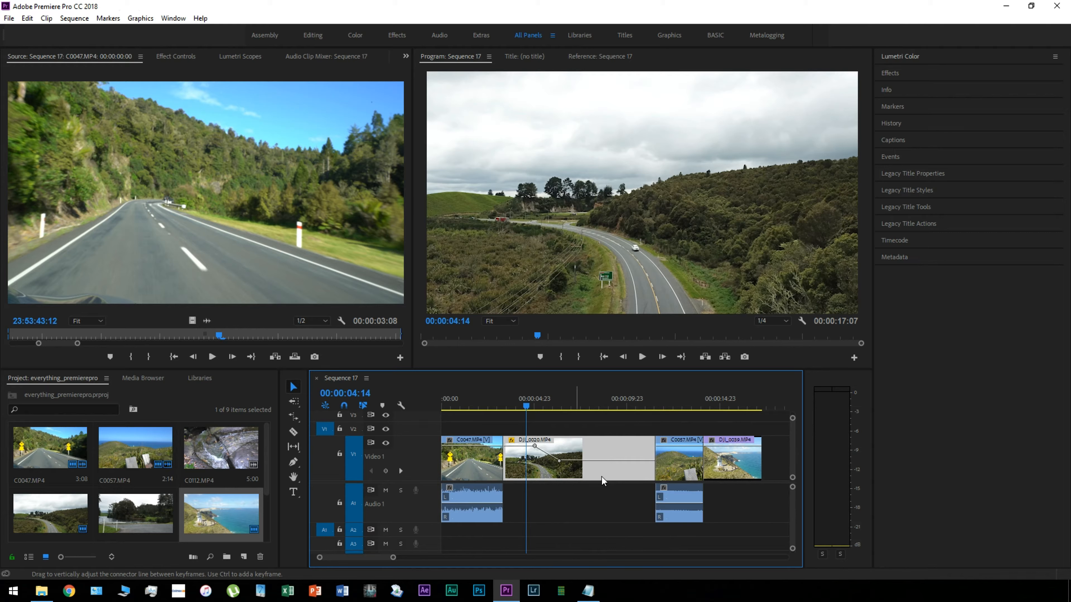
Play the sequence from just before the first opacity keyframe to preview the fade on DJI_0020.MP4.
click(516, 405)
click(641, 356)
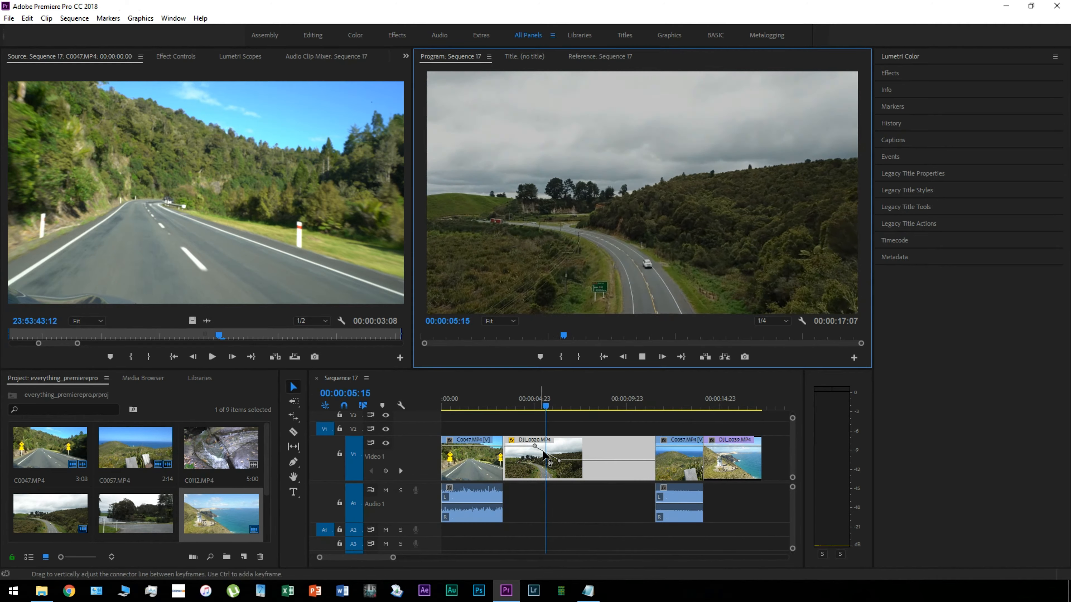
click(645, 359)
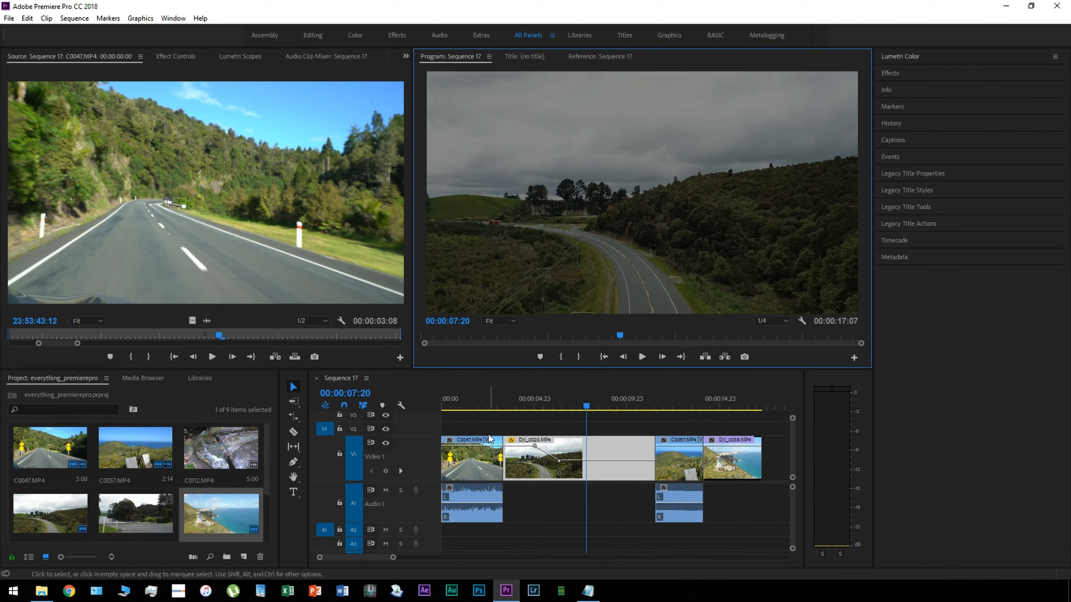
Show the effect settings of DJI_0020.MP4 and enable keyframing for its Position at 00:00:07:20.
click(168, 60)
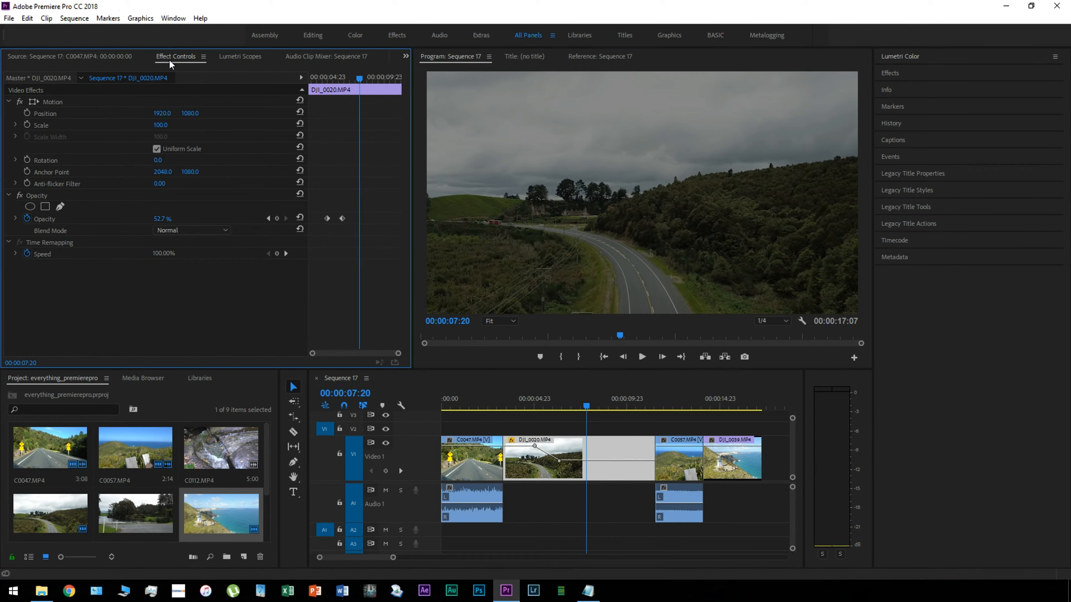
click(27, 112)
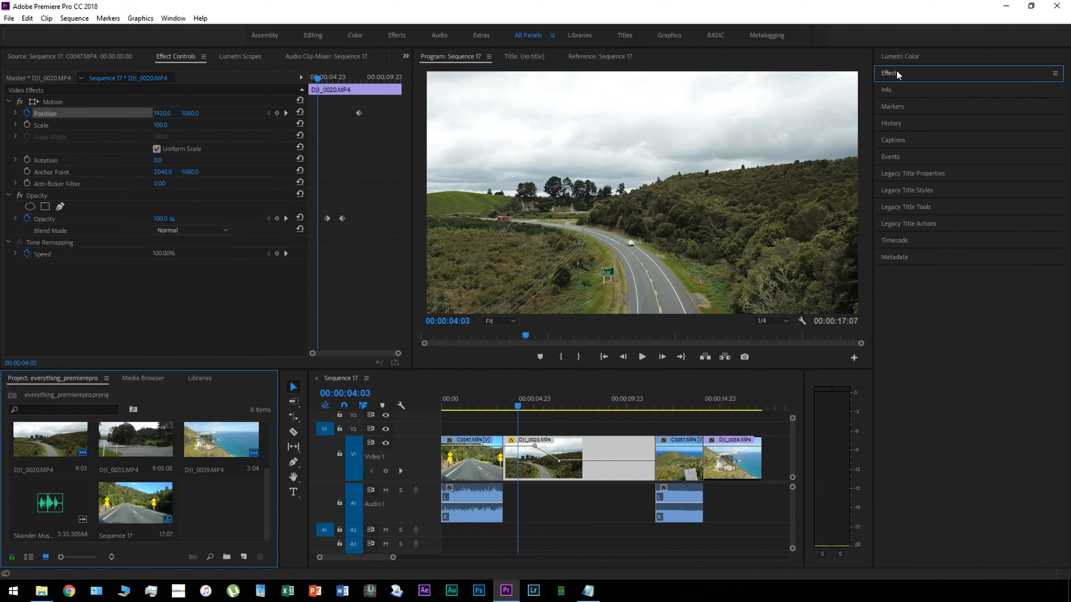
Create an adjustment layer with the default video settings and place it on V2, aligned with the start of DJI_0020.MP4.
click(896, 74)
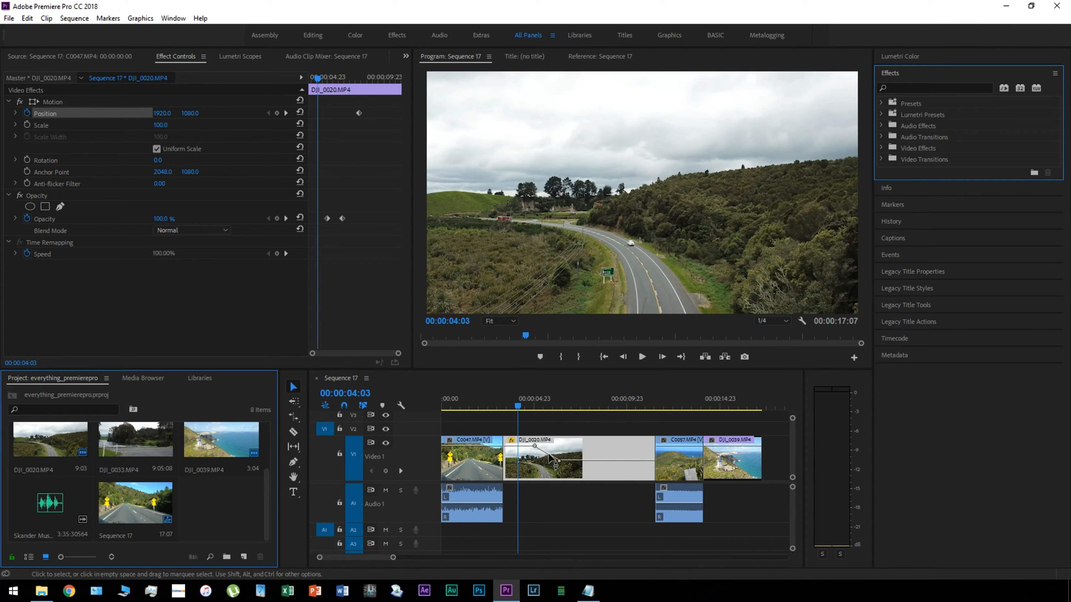
right_click(204, 500)
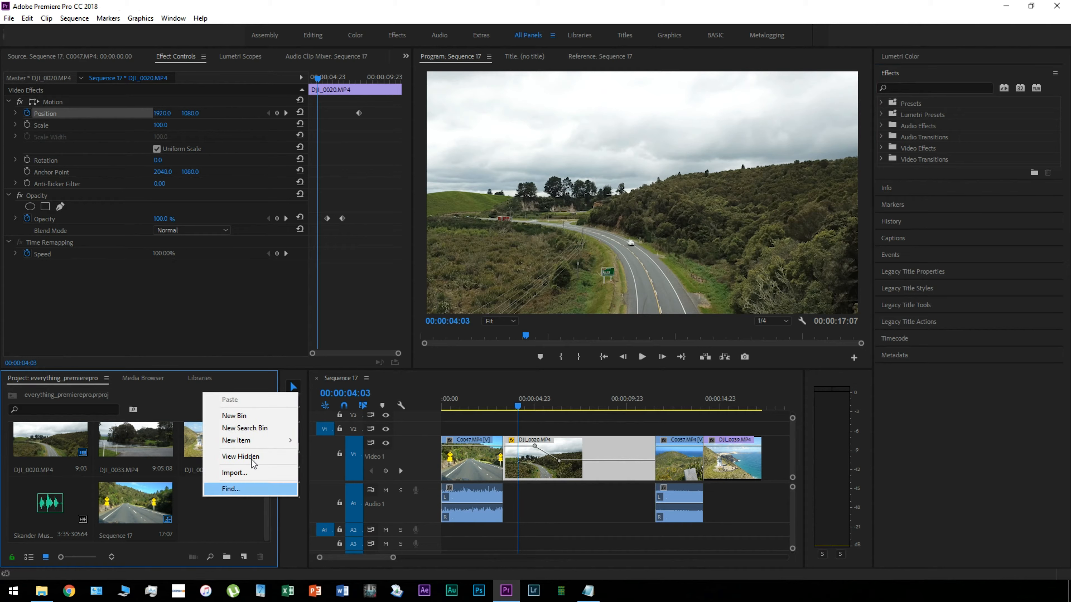
mouse_move(269, 441)
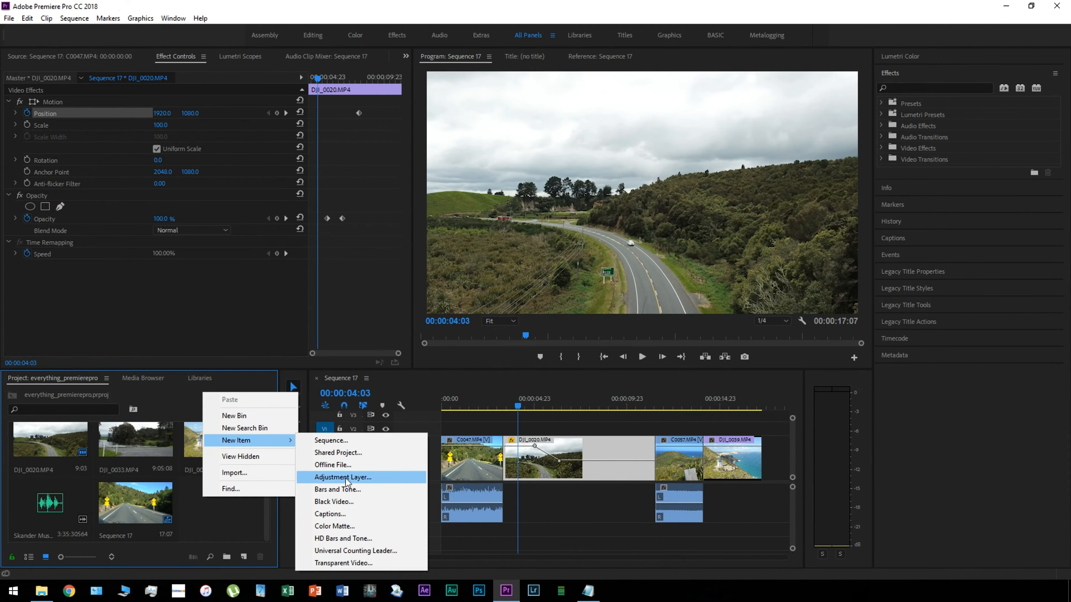
click(345, 477)
click(551, 335)
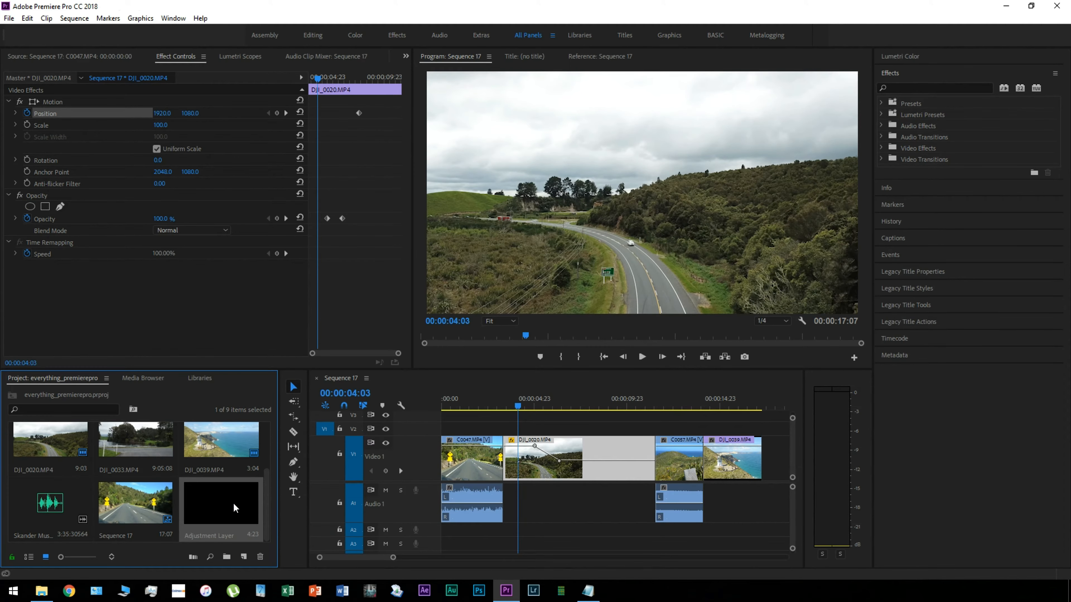
drag(526, 427, 527, 429)
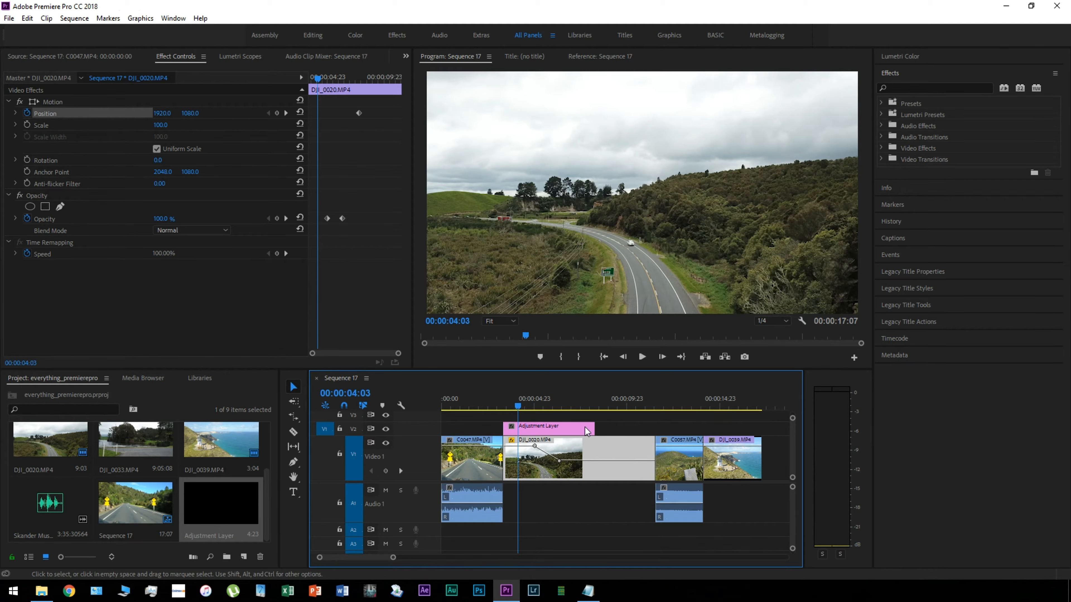
Apply the Camera Blur effect to the adjustment layer and set its Percent Blur to 5.
click(880, 148)
click(888, 171)
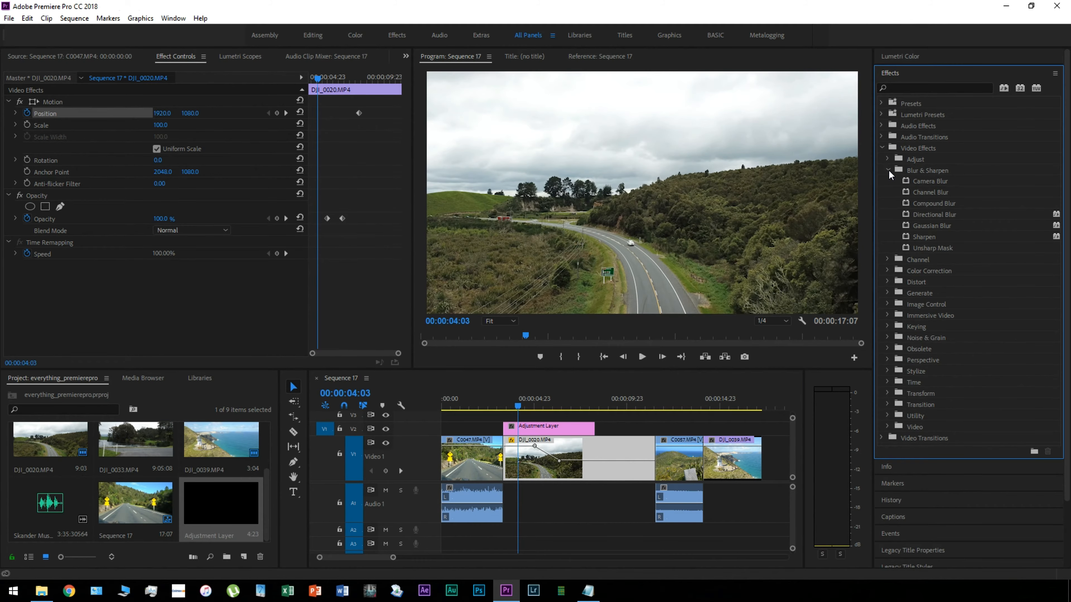
drag(932, 185, 540, 431)
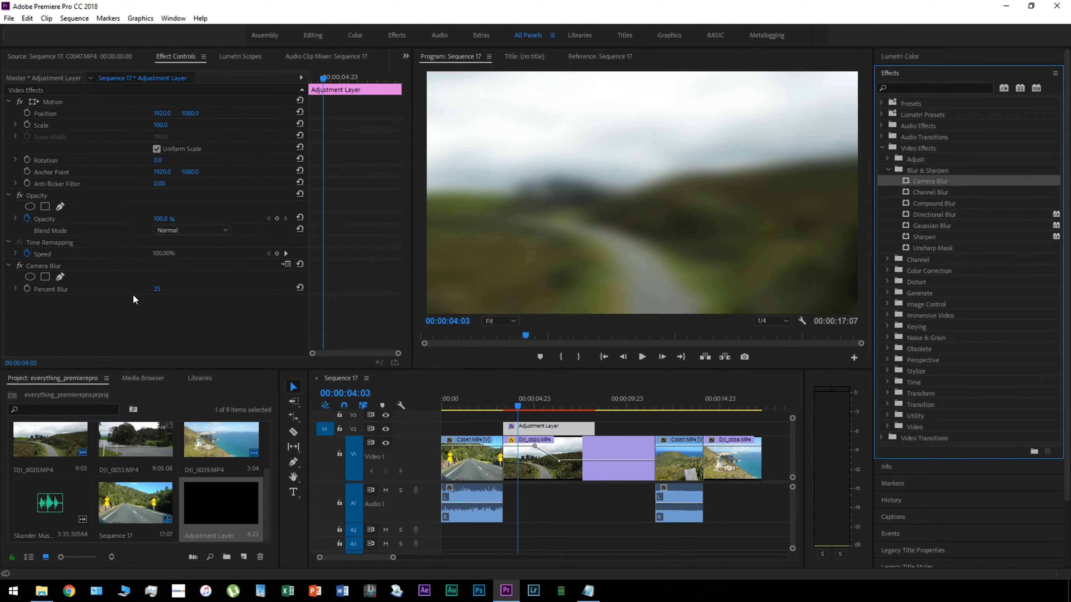
drag(157, 293, 154, 292)
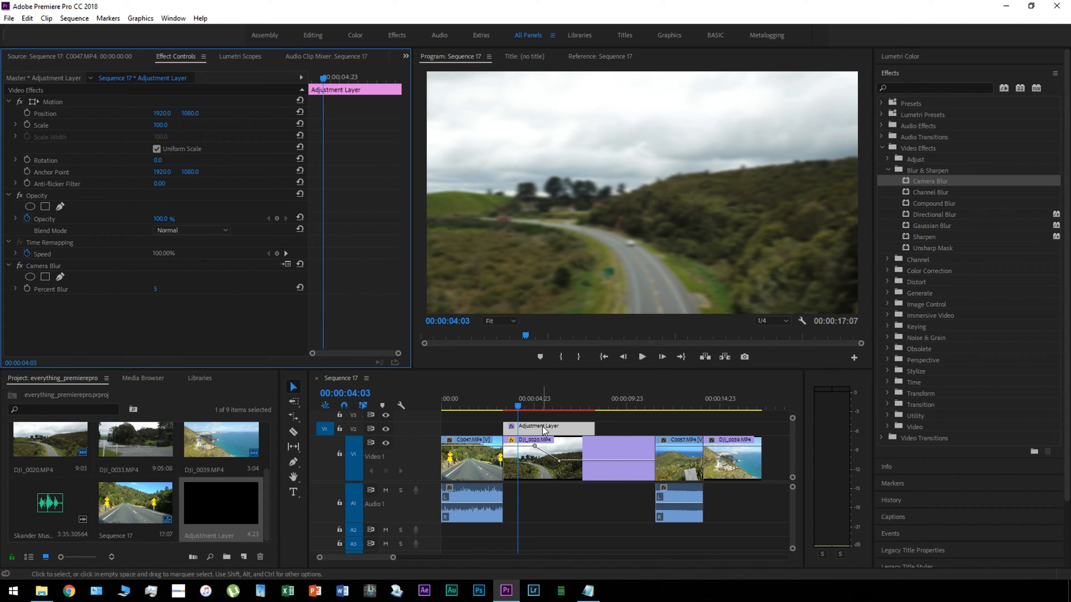
Extend the adjustment layer to the end of C0057.MP4 and preview the blur on that clip at 00:00:12:20.
drag(591, 427, 703, 422)
click(679, 406)
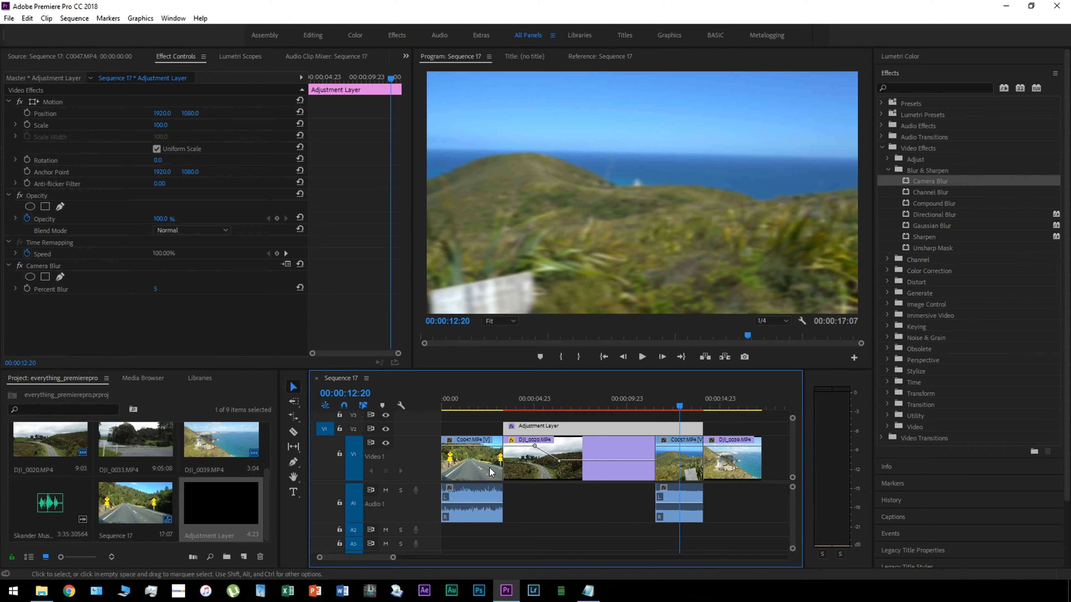
Normalize the max peak of C0057.MP4's audio to -1.5 dB in the Audio Gain settings.
right_click(678, 496)
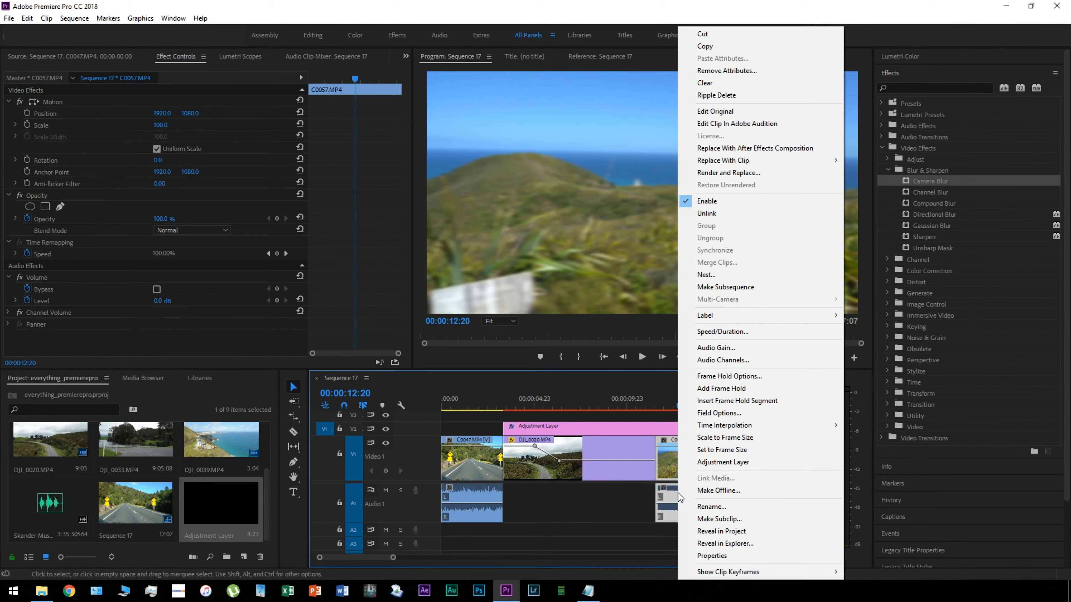
click(699, 348)
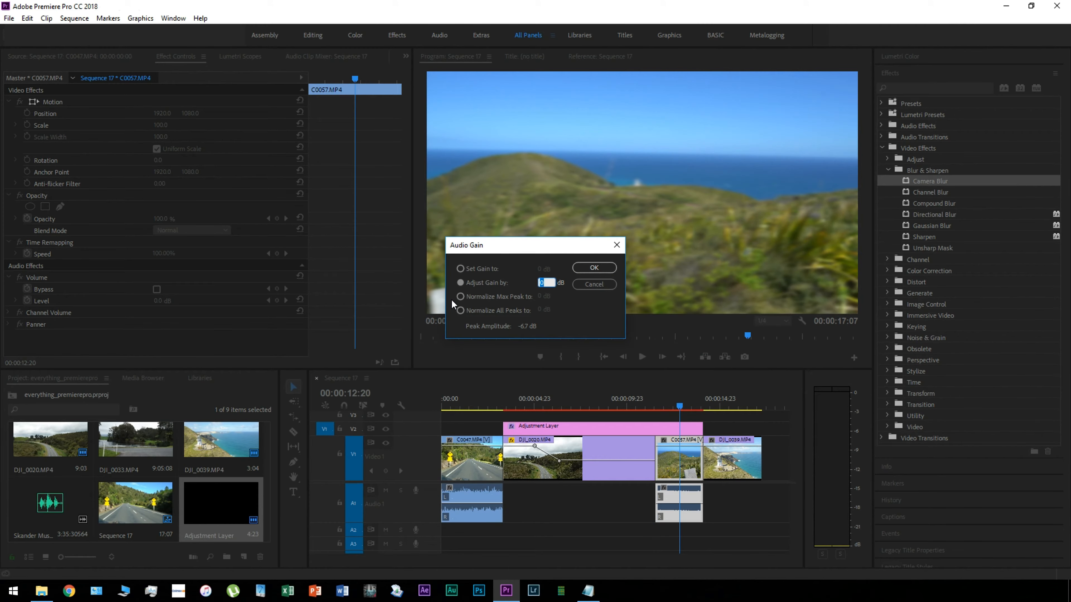
click(461, 296)
click(540, 297)
text(-1.5)
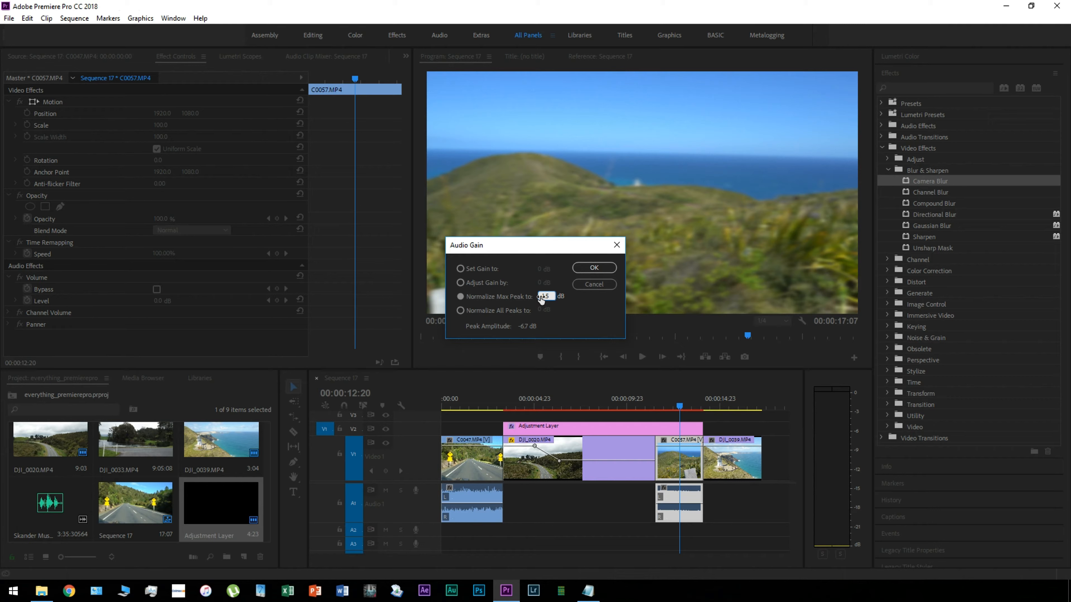
click(605, 270)
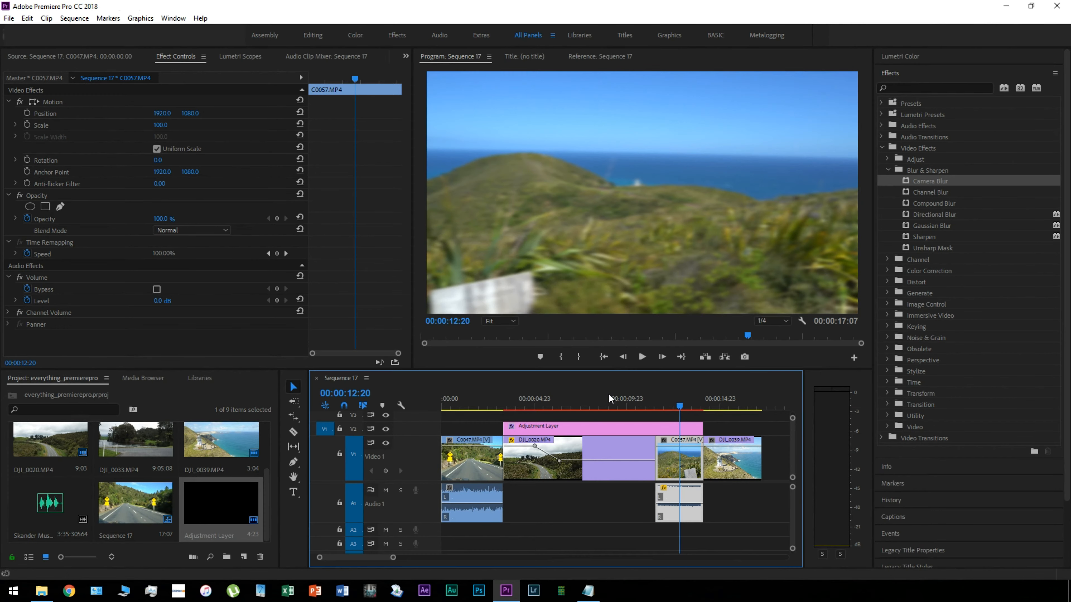
Unlink the audio and video of C0057.MP4 and select its audio part on its own.
right_click(679, 499)
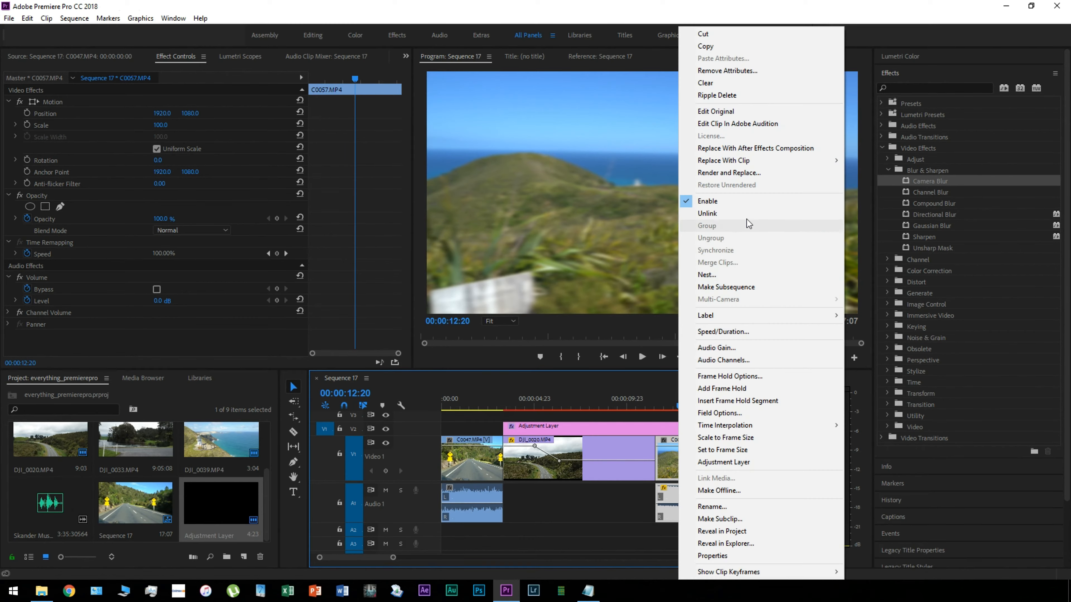
click(699, 214)
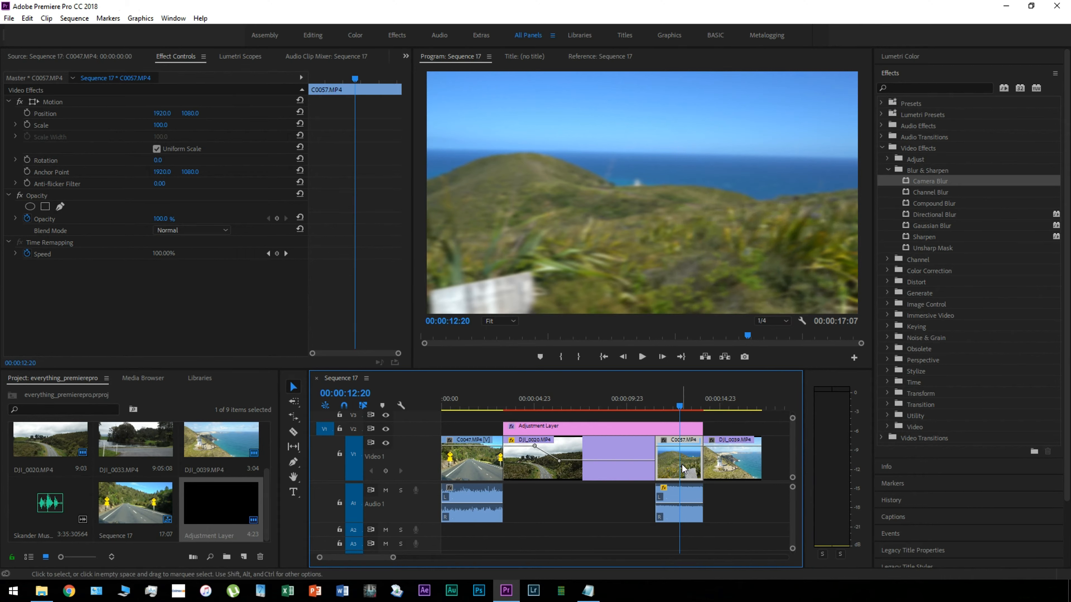
mouse_move(687, 499)
mouse_down()
mouse_move(605, 499)
mouse_move(676, 499)
mouse_up()
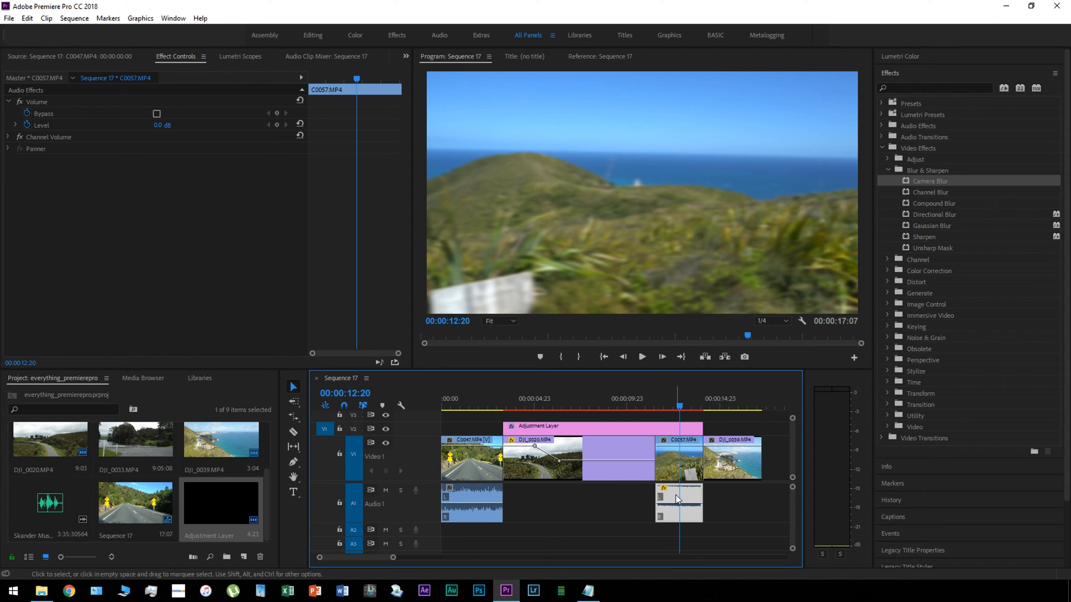
Show the Lumetri Basic Correction settings for C0057.MP4's video, try a lower Exposure and reset it to its default.
click(675, 464)
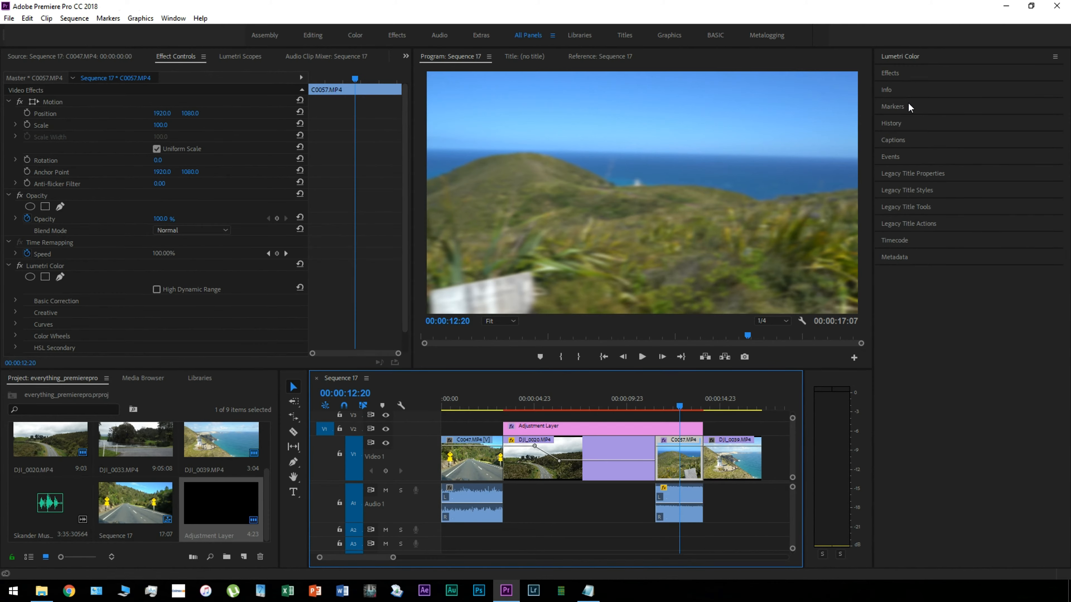
click(916, 58)
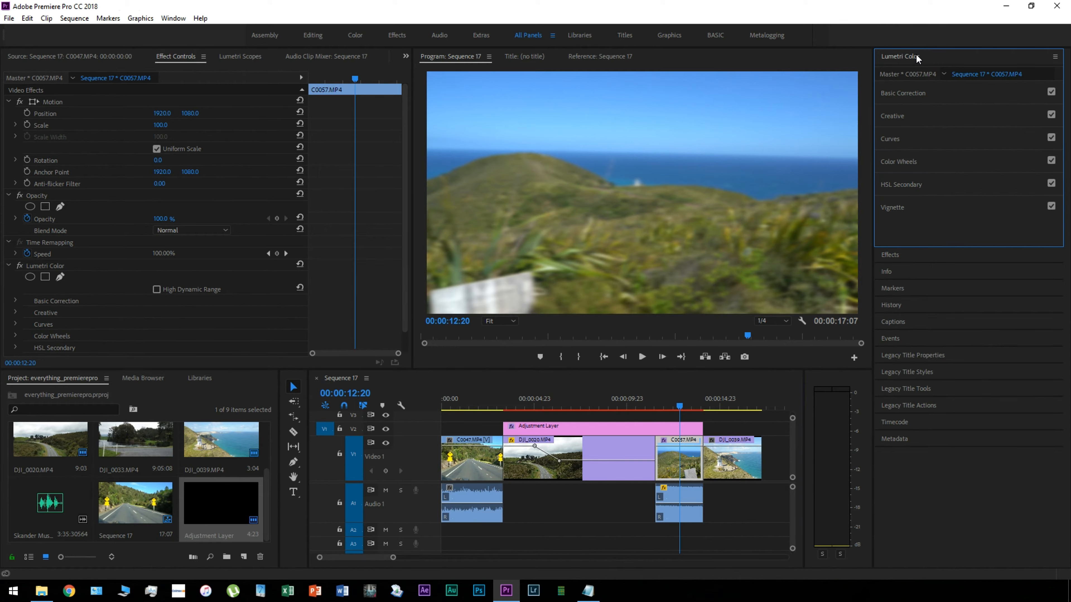
click(909, 93)
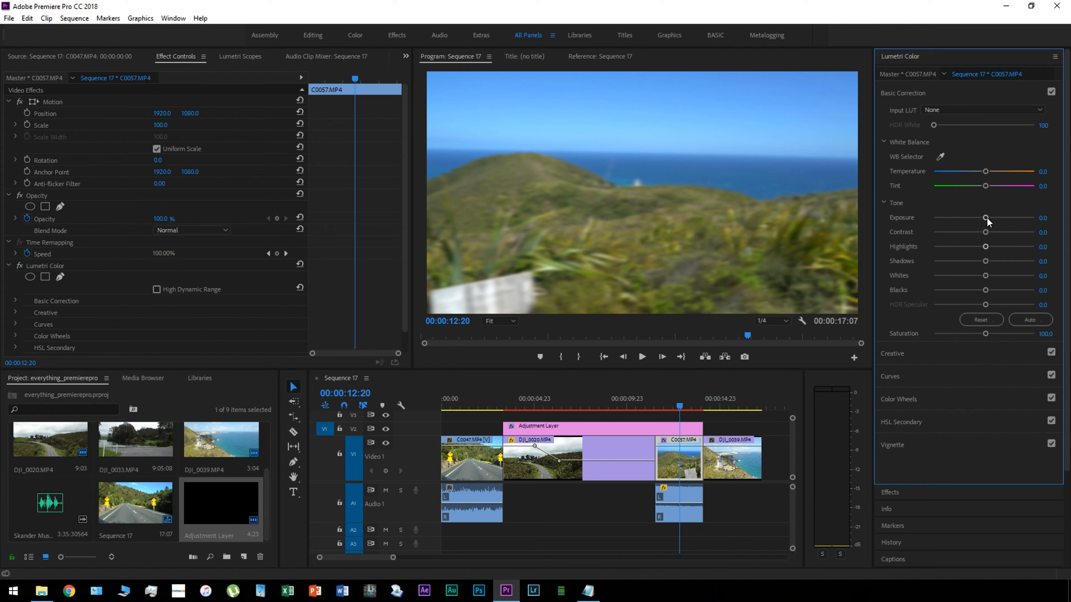
mouse_move(987, 222)
mouse_down()
mouse_move(1002, 222)
mouse_move(975, 221)
mouse_up()
double_click(975, 218)
key(alt+Tab)
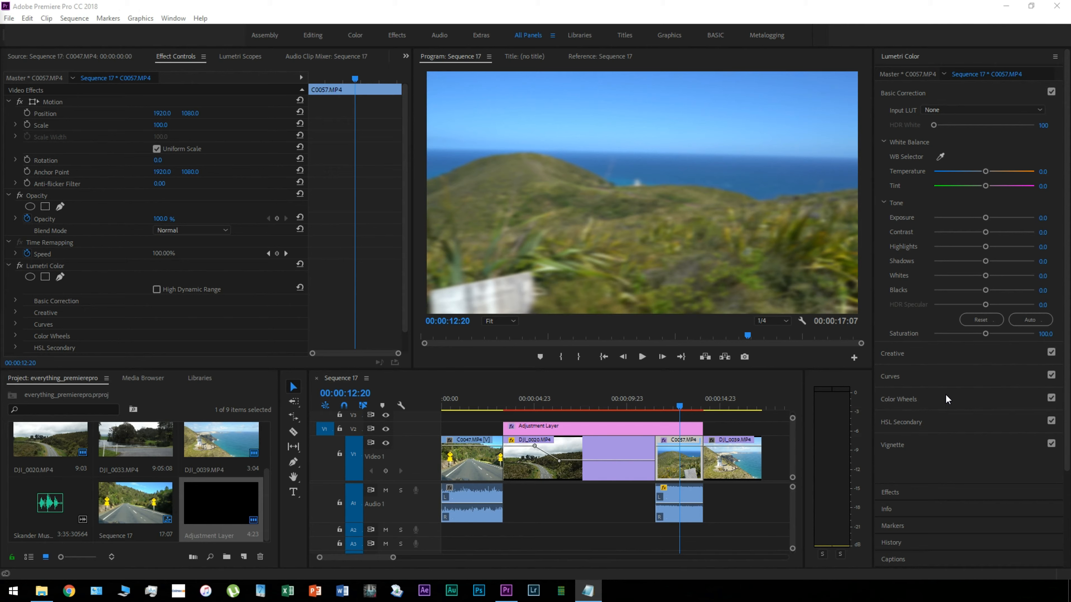
Open the media export settings for Sequence 17 with the H.264 format and the YouTube 2160p 4K preset.
click(638, 396)
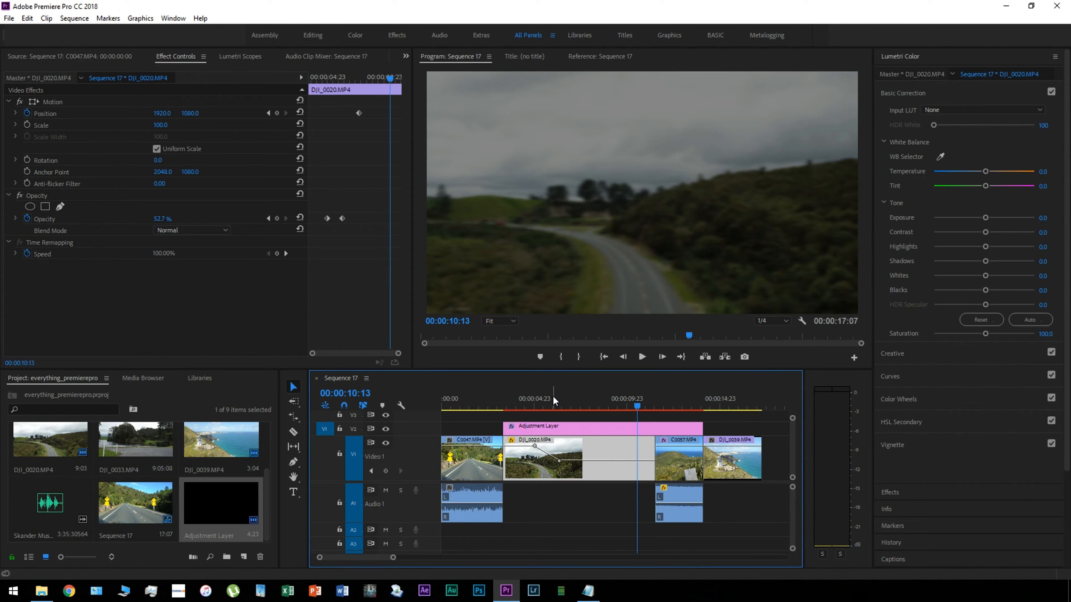
click(12, 20)
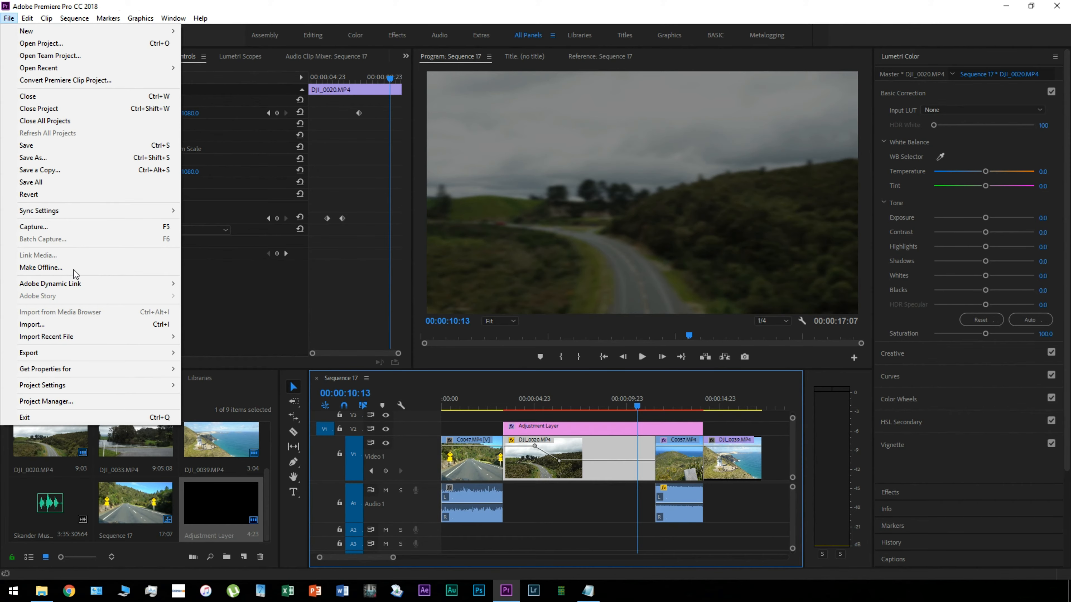
mouse_move(111, 358)
click(210, 354)
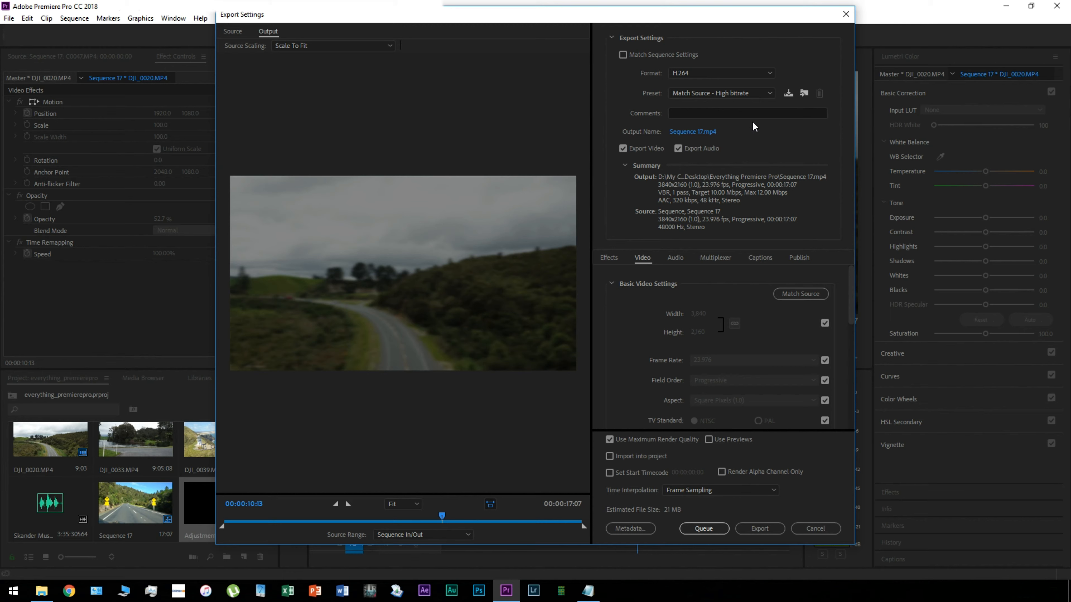
click(740, 94)
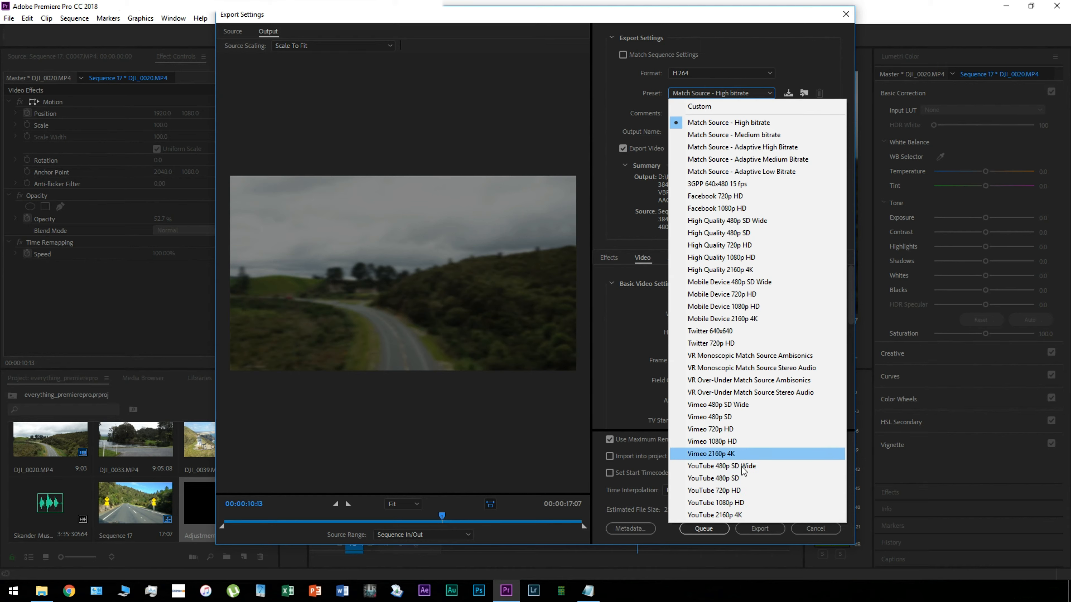
click(733, 515)
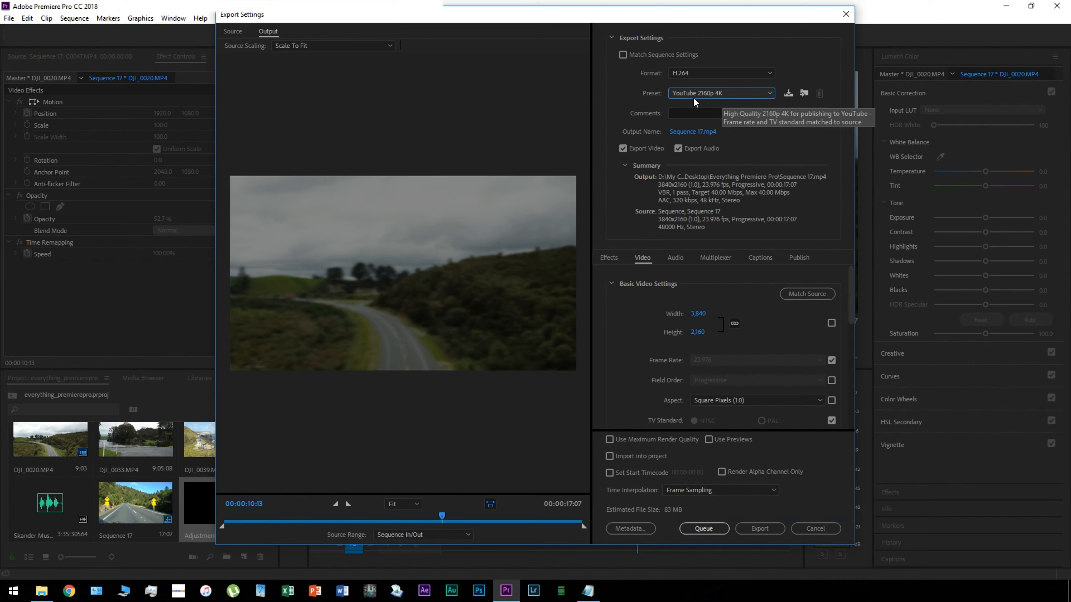
click(702, 71)
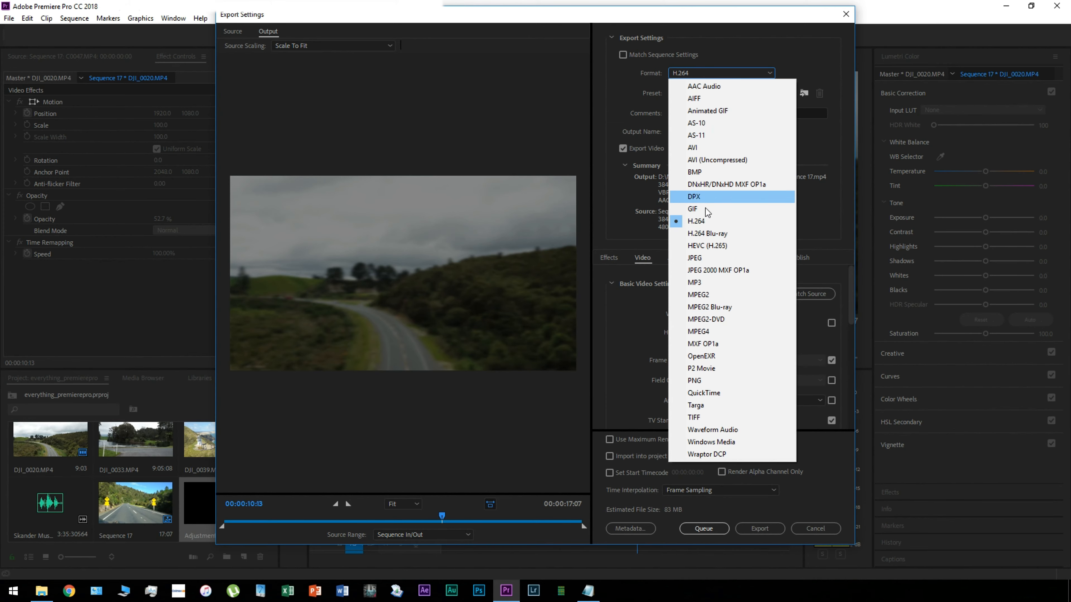
click(704, 220)
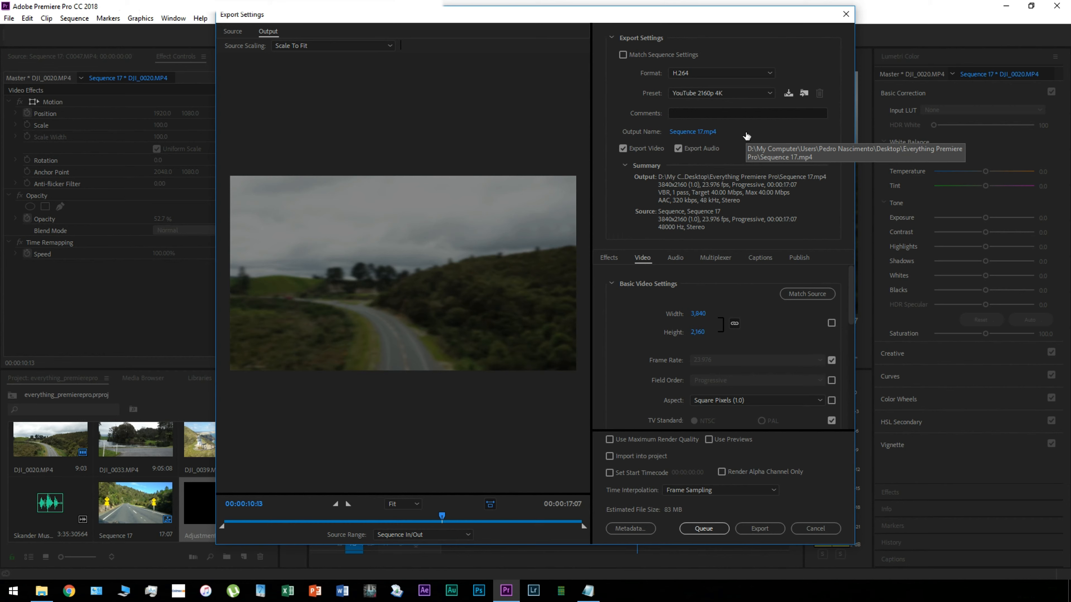
Name the exported file test in the Everything Premiere Pro folder.
click(685, 132)
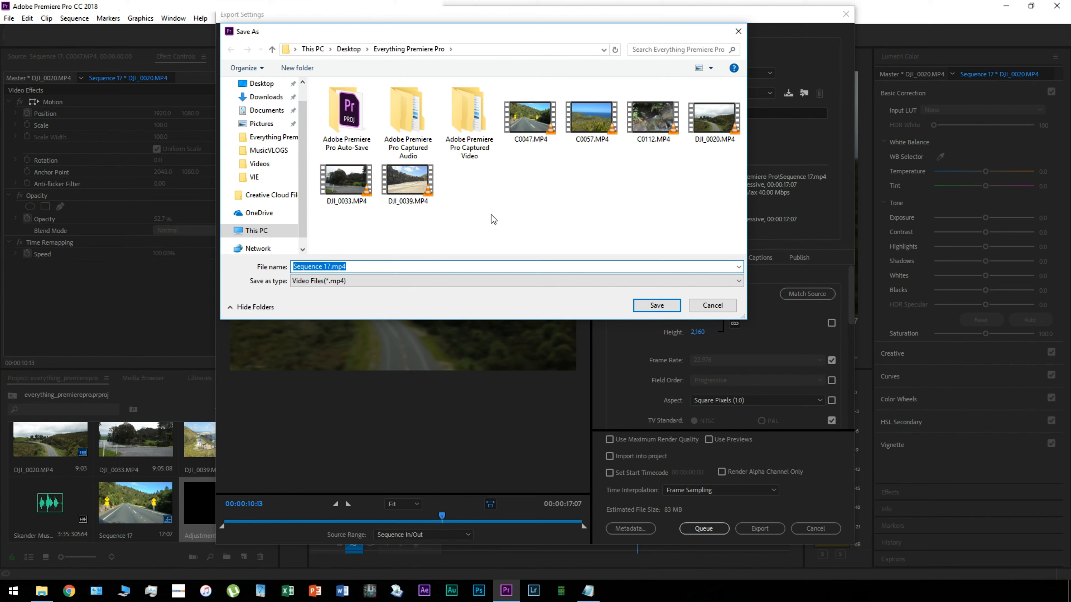
text(test)
click(650, 305)
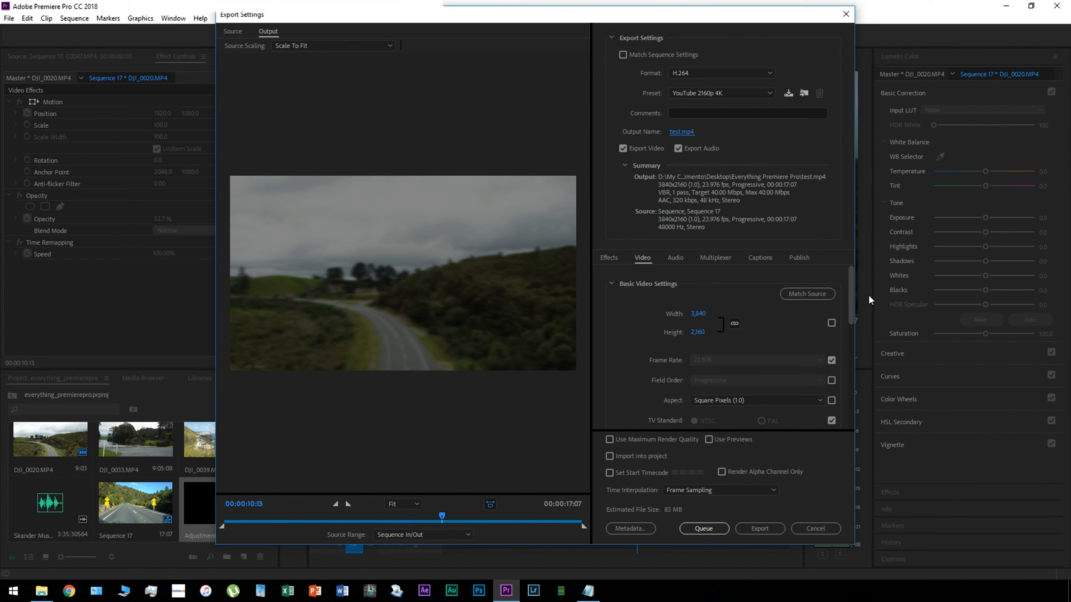
Enable Render at Maximum Depth and Use Maximum Render Quality, and export the sequence.
drag(853, 302, 858, 386)
click(615, 269)
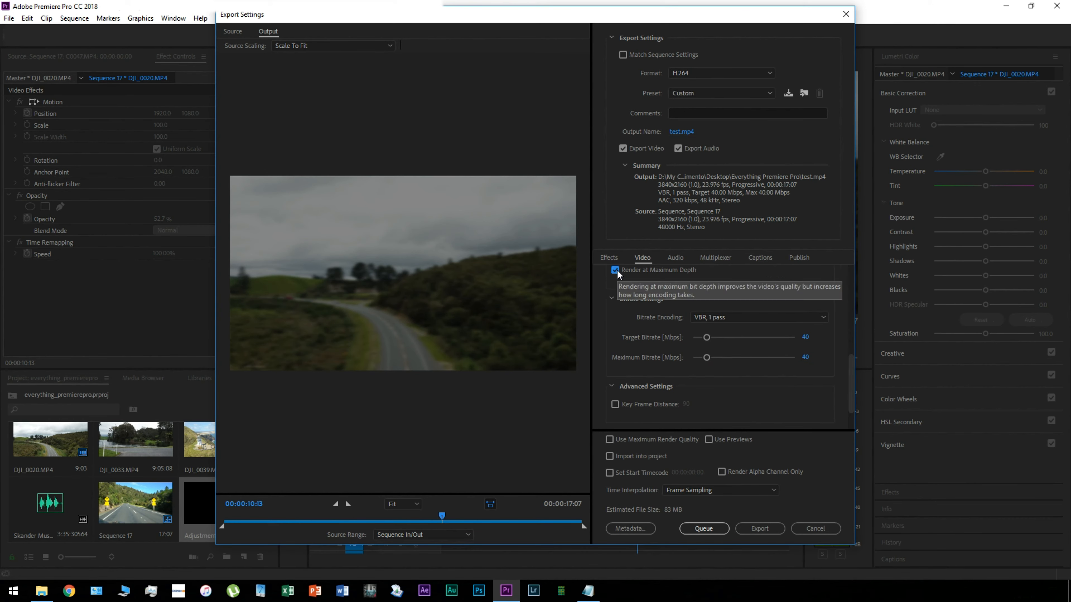
click(610, 439)
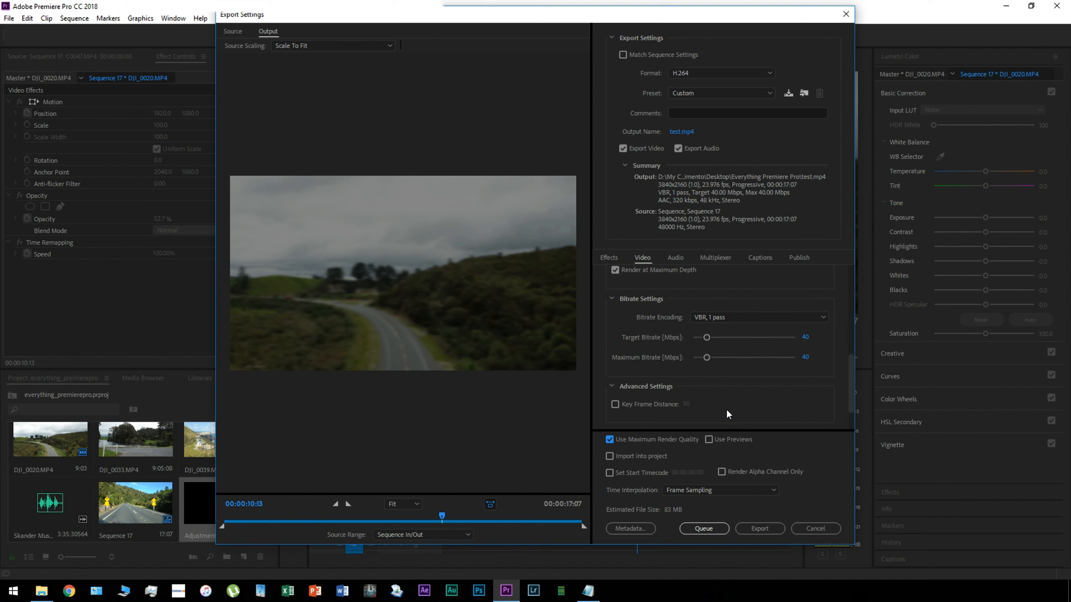
click(763, 528)
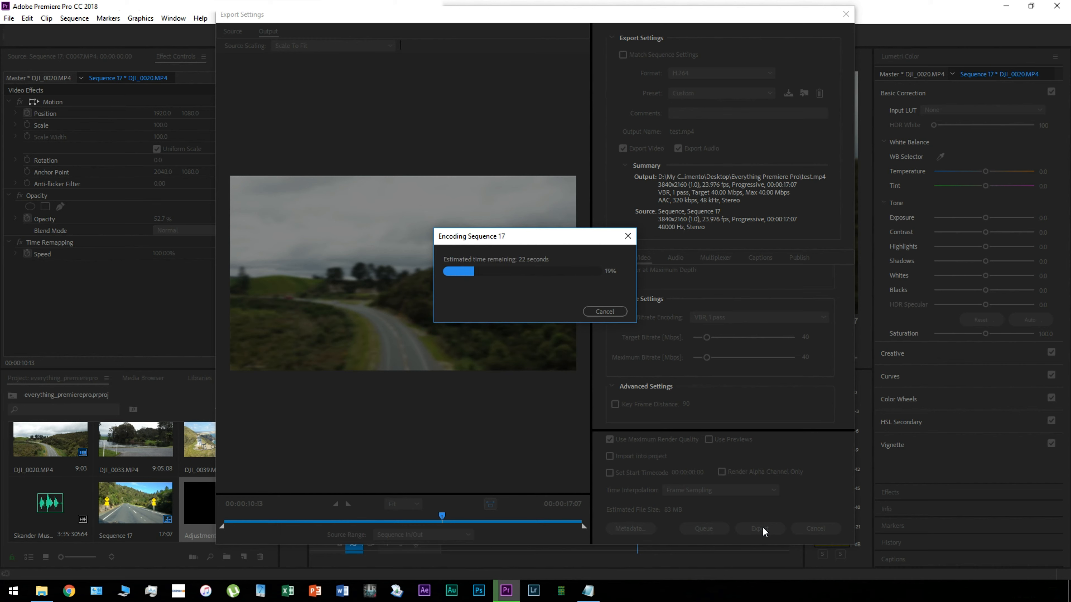